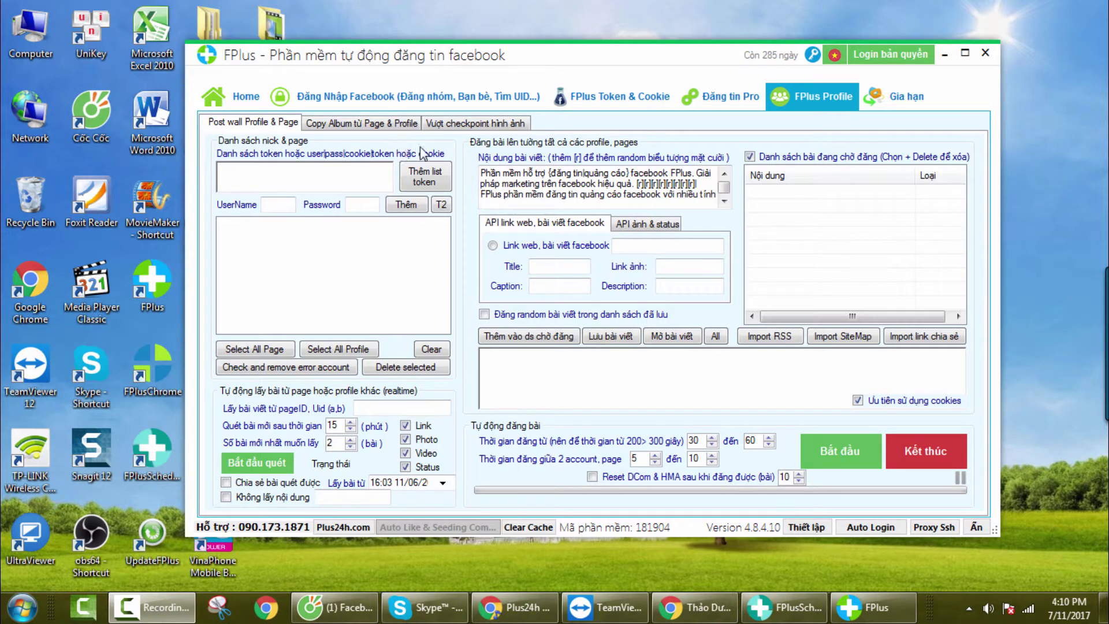
Step: Add the first Facebook account with its login e-mail and password, loading its profile and two pages
{"action": "left_click", "coordinate": [368, 173]}
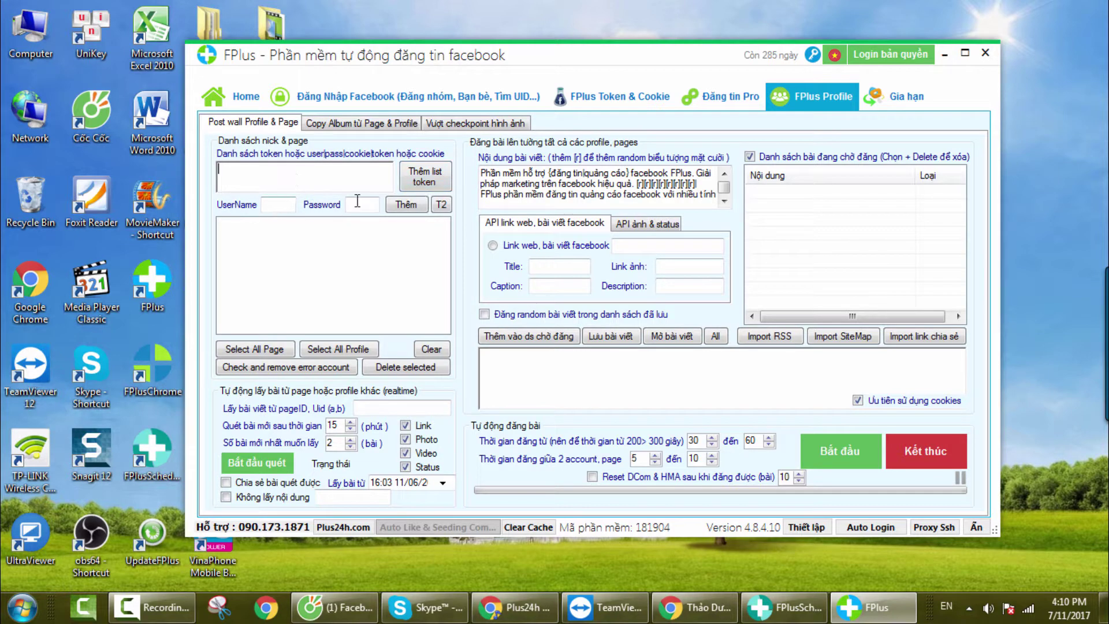
{"action": "left_click", "coordinate": [288, 206]}
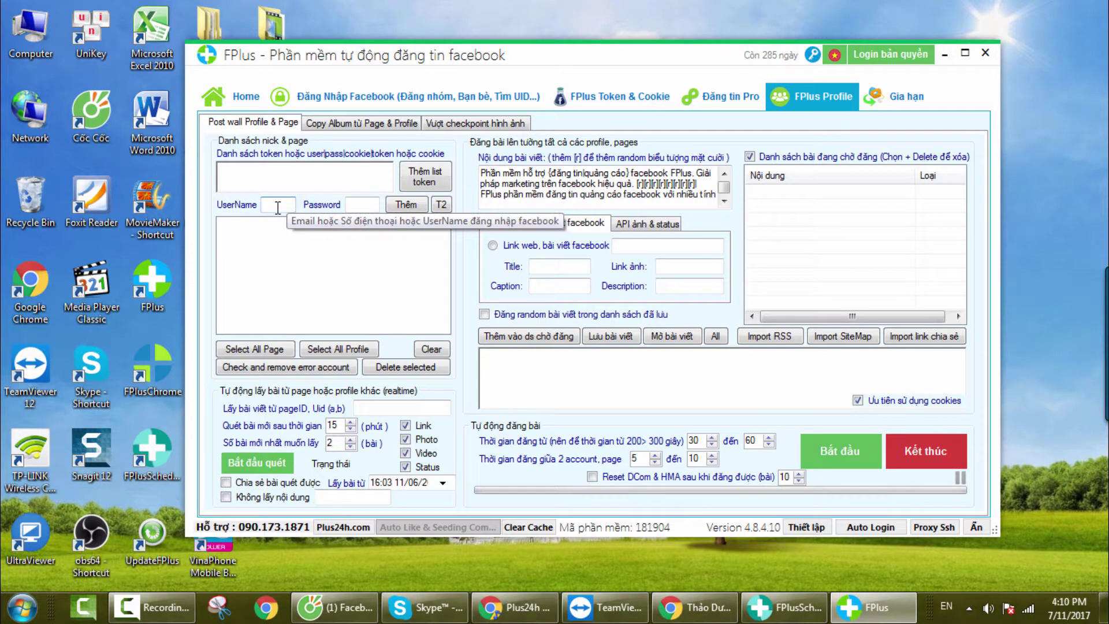
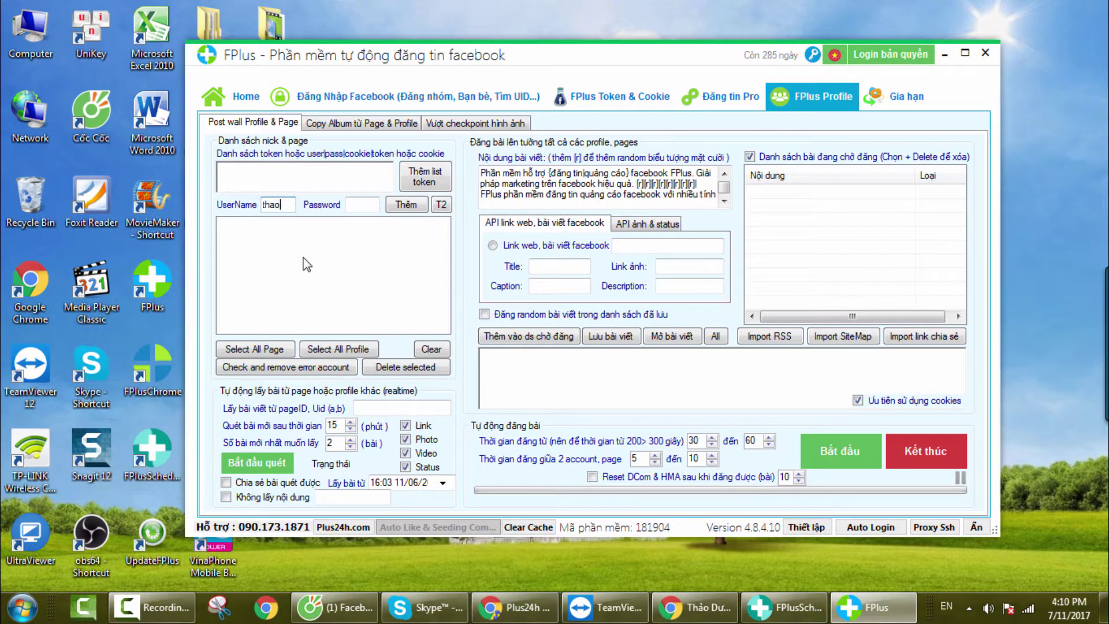
{"action": "left_click", "coordinate": [358, 208]}
{"action": "type", "text": "******"}
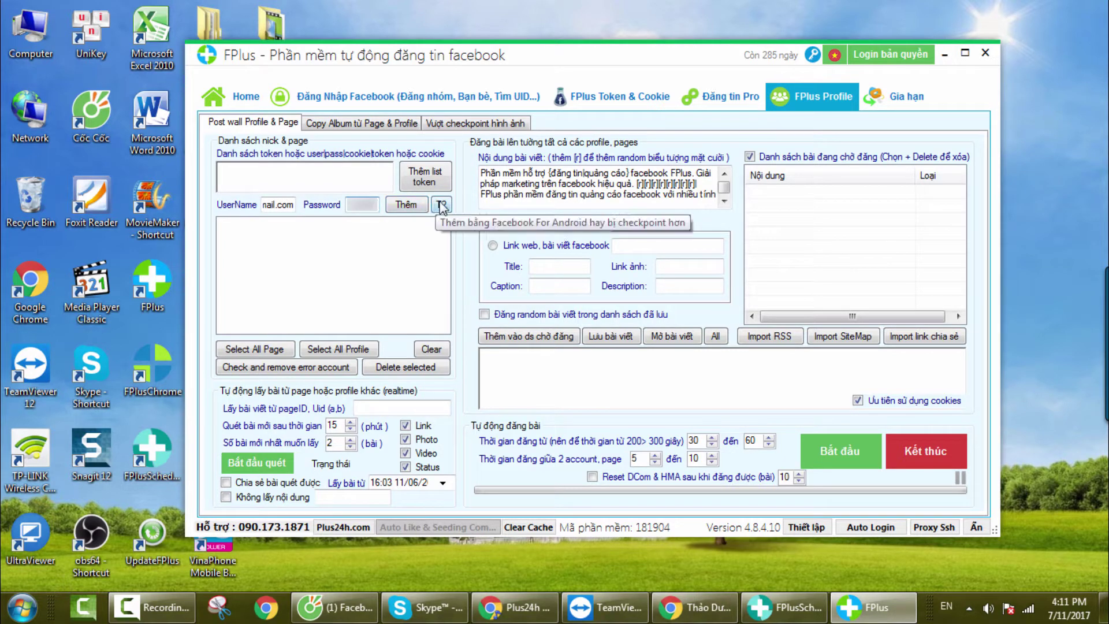
{"action": "left_click", "coordinate": [417, 208]}
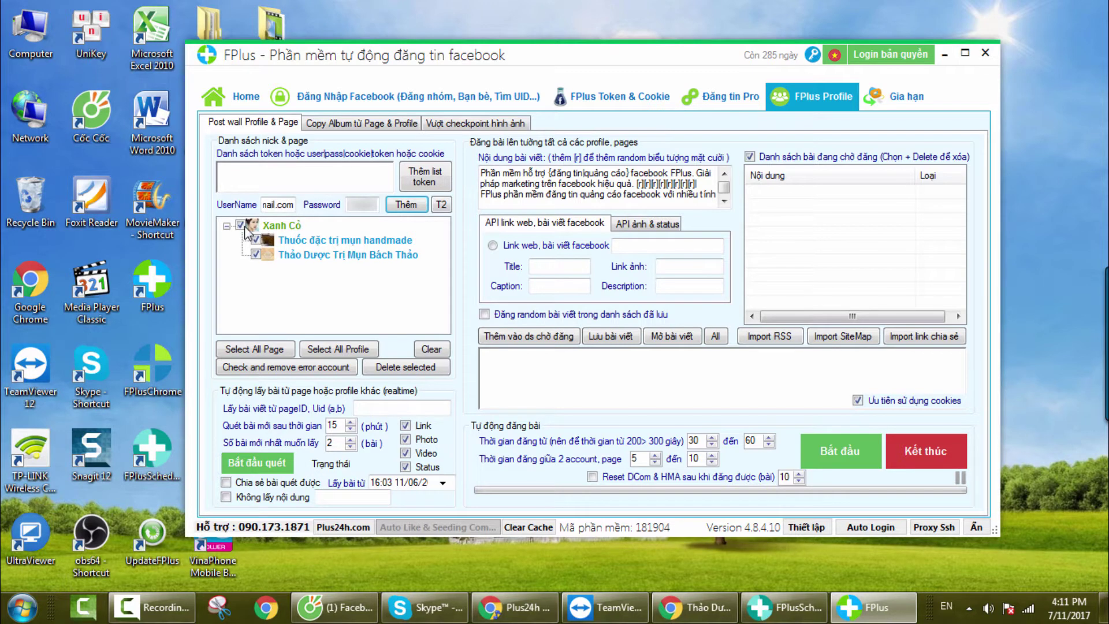
{"action": "left_click", "coordinate": [282, 203]}
Step: Replace the UserName with the second account's e-mail, enter its password, and add it
{"action": "double_click", "coordinate": [282, 203]}
{"action": "key", "text": "BackSpace"}
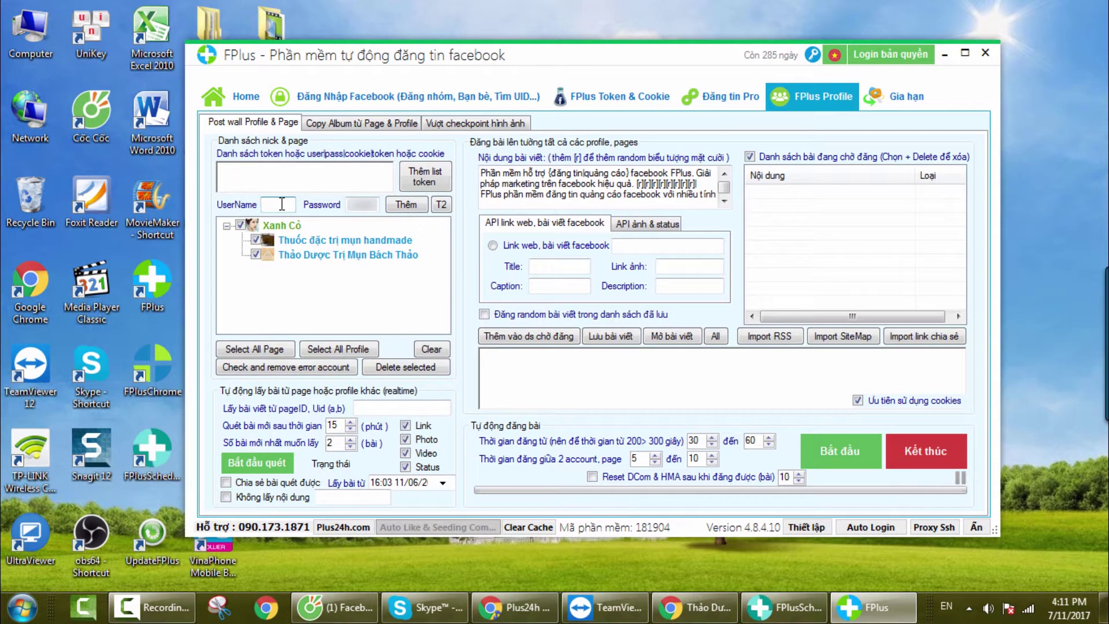
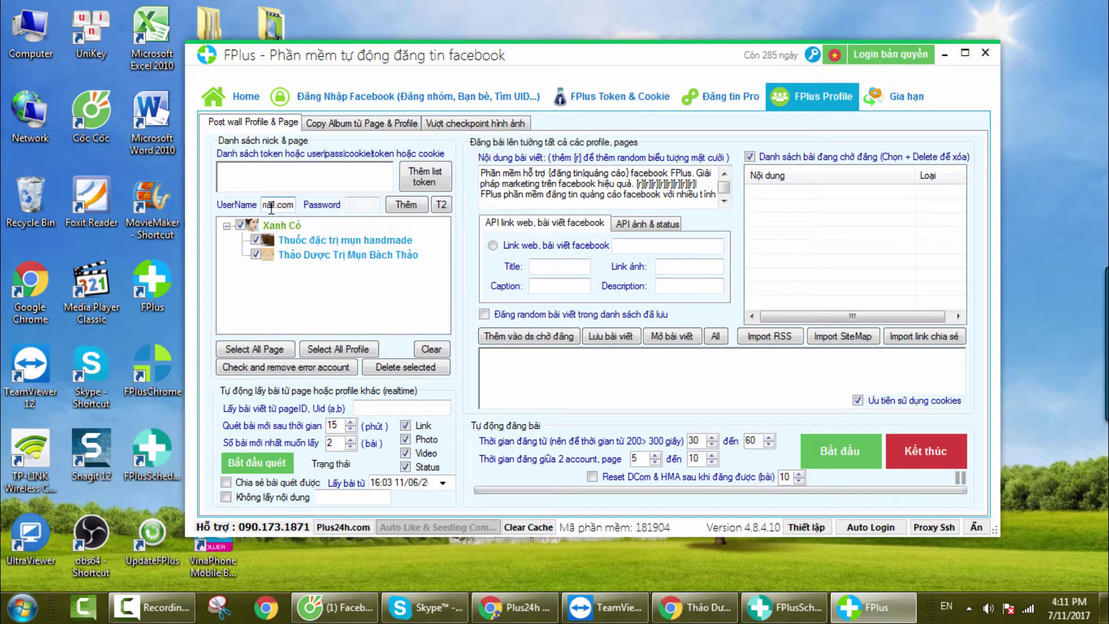
{"action": "left_click", "coordinate": [357, 206]}
{"action": "type", "text": "****"}
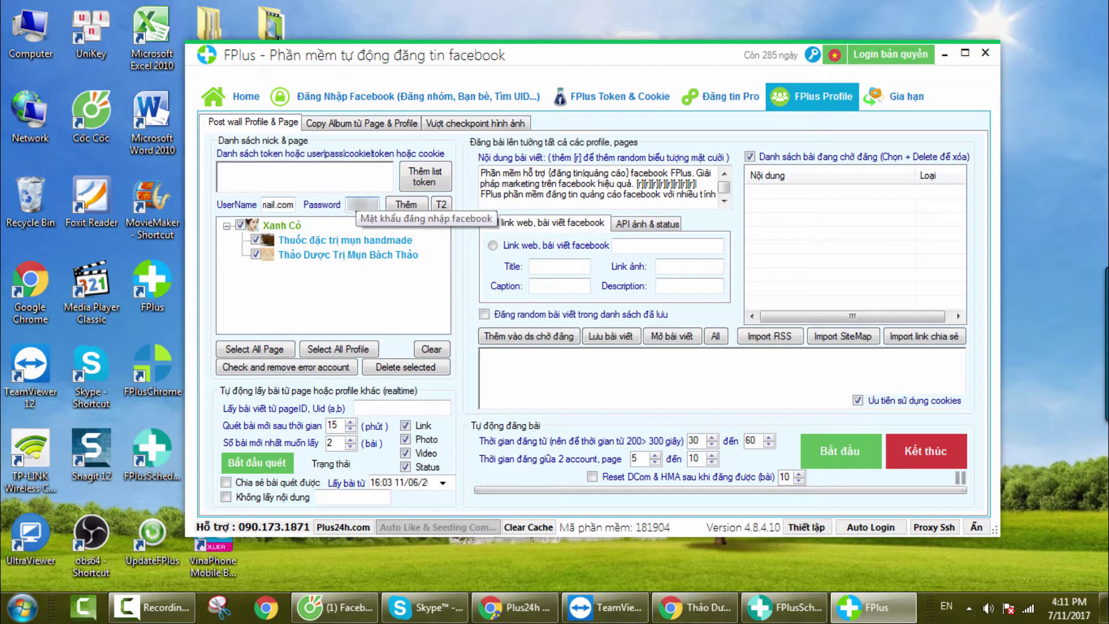
{"action": "left_click", "coordinate": [405, 206]}
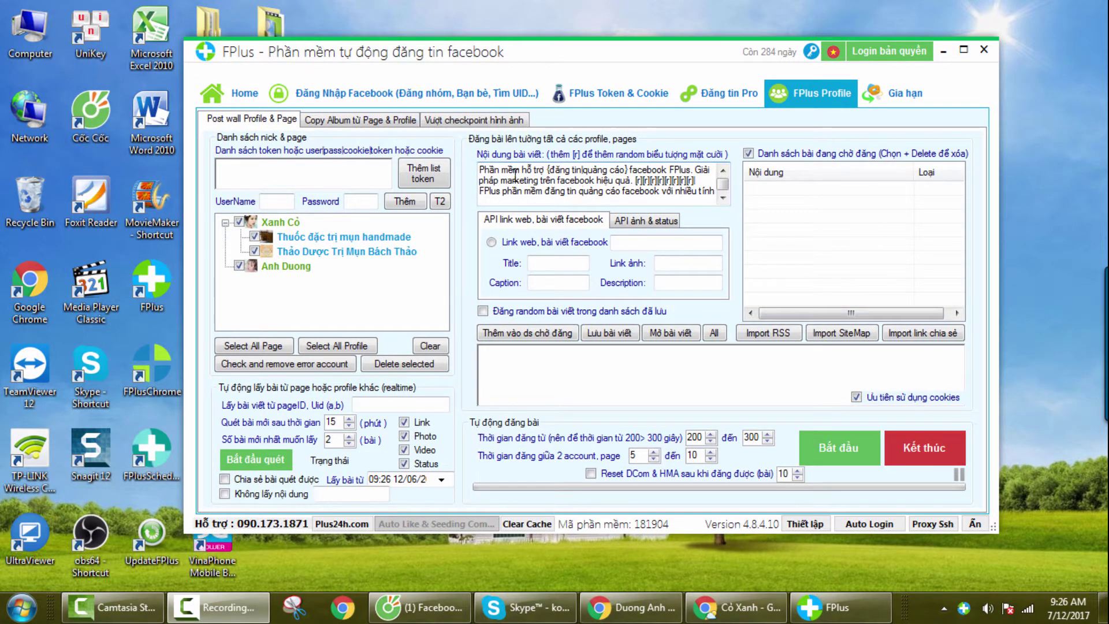
Step: Delete the sample post text and enter 'Nội dung 1 | nội dung 2' as the content
{"action": "left_click", "coordinate": [723, 198]}
{"action": "left_click_drag", "start_coordinate": [603, 196], "coordinate": [377, 150]}
{"action": "key", "text": "Delete"}
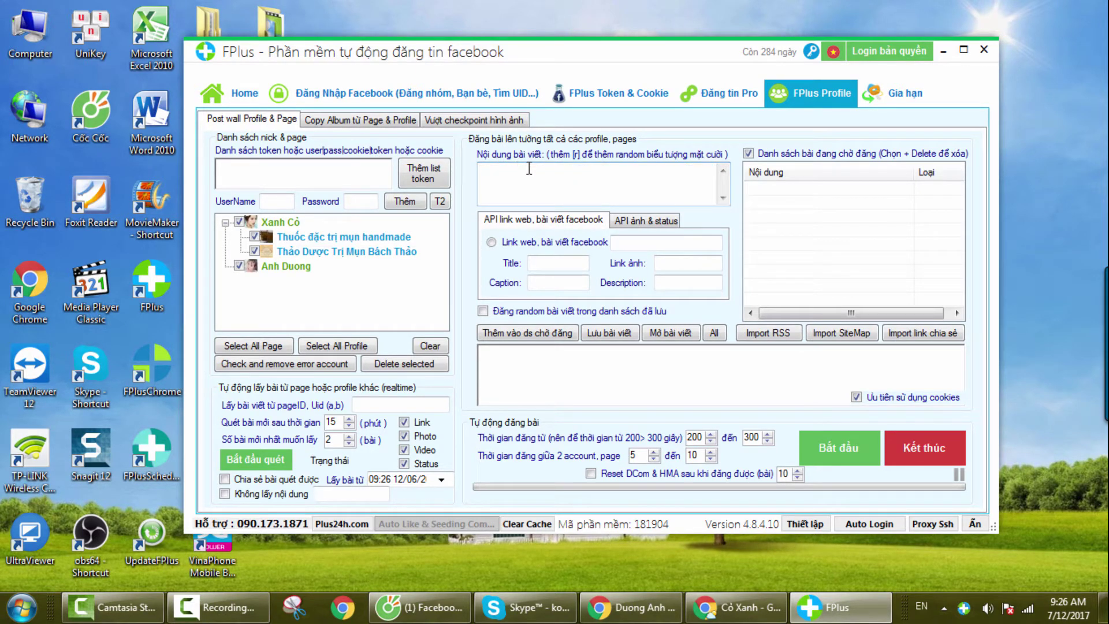
{"action": "type", "text": "Nội dung 1 | nội dung 2"}
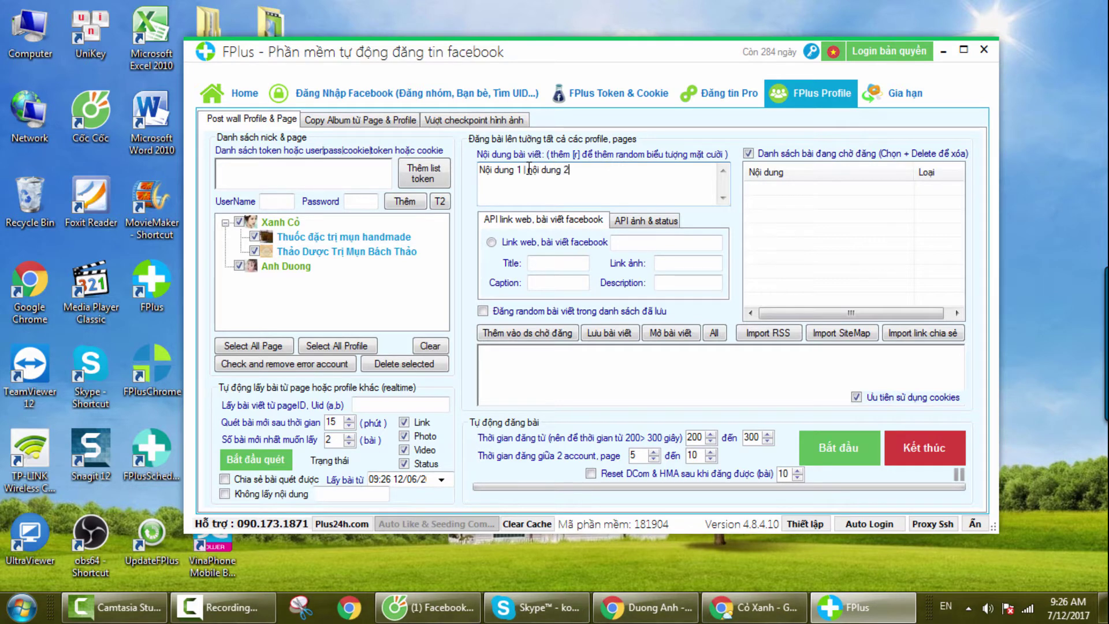
{"action": "key", "text": "ctrl+a"}
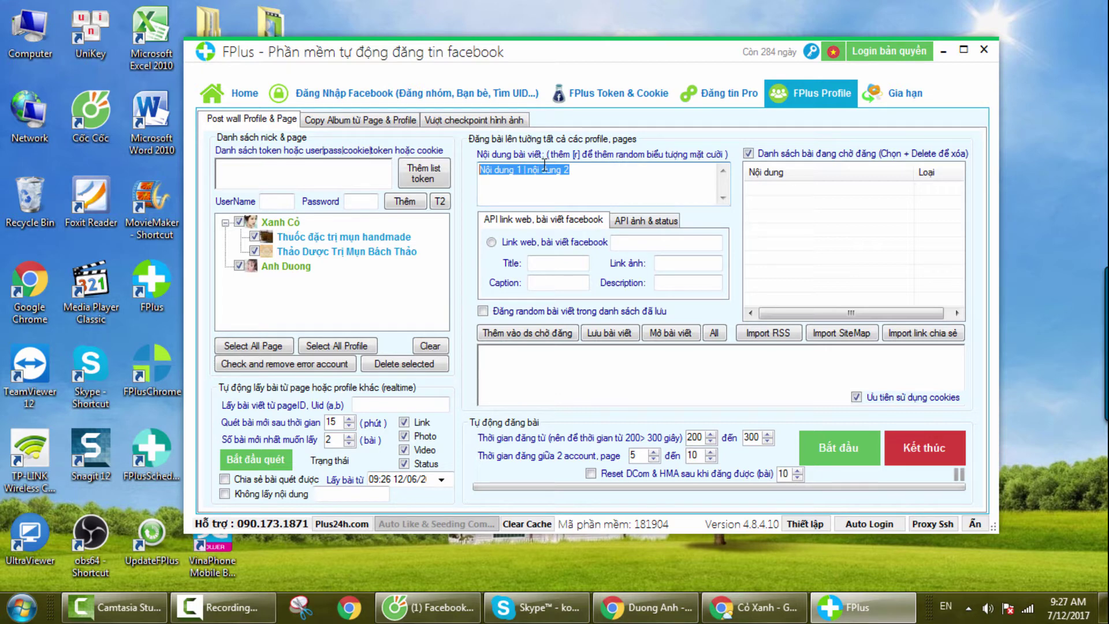
Step: Choose Đăng status under API ảnh & status and add the text to the pending queue
{"action": "left_click", "coordinate": [491, 242]}
{"action": "left_click", "coordinate": [632, 245]}
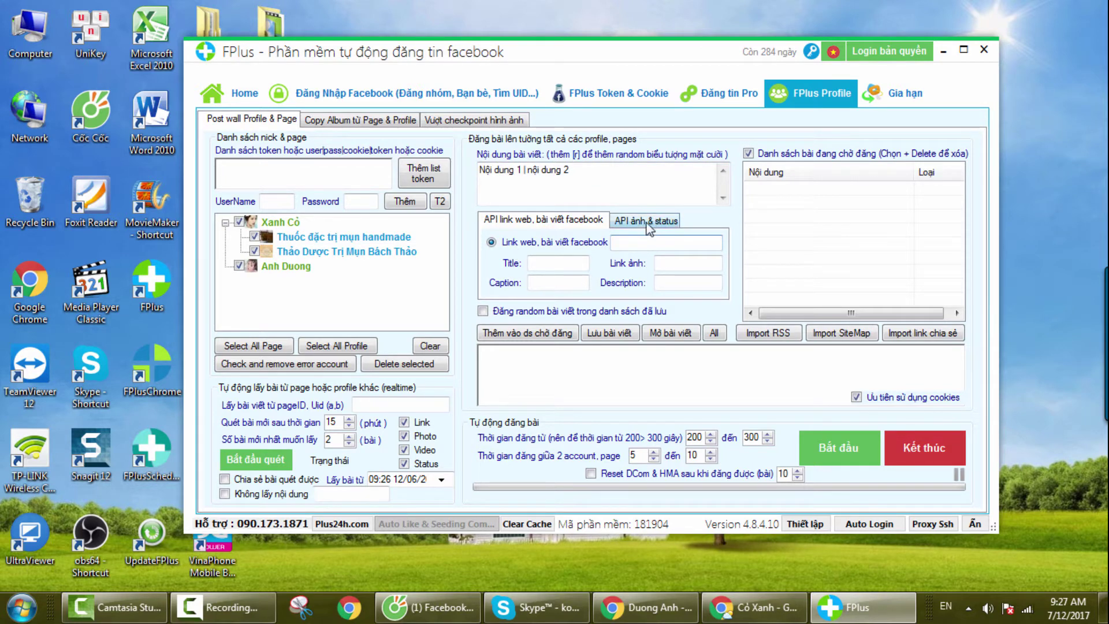
{"action": "left_click", "coordinate": [646, 220]}
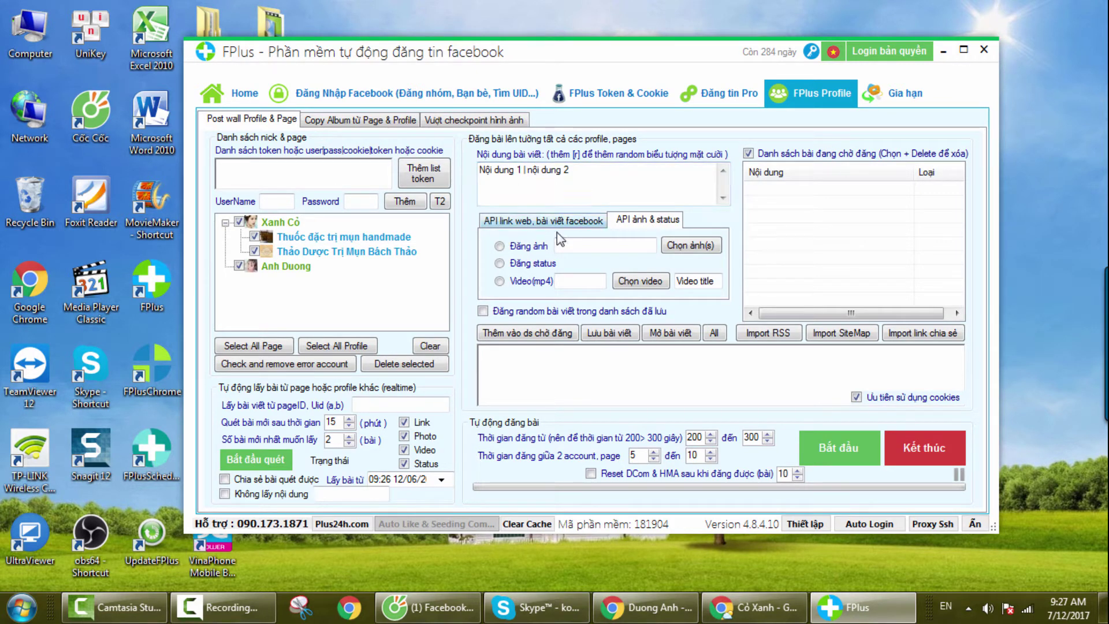
{"action": "left_click", "coordinate": [500, 263]}
{"action": "left_click", "coordinate": [551, 336]}
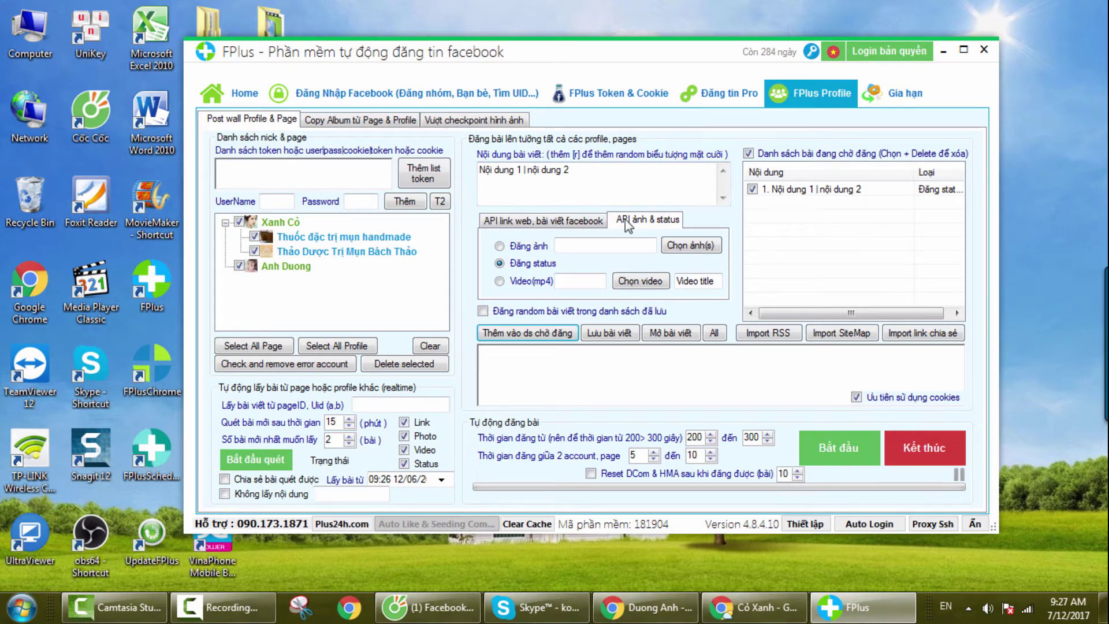
Step: Switch to photo posting and replace the post text with 'đăng ảnh'
{"action": "left_click", "coordinate": [501, 247]}
{"action": "left_click_drag", "start_coordinate": [572, 171], "coordinate": [440, 171]}
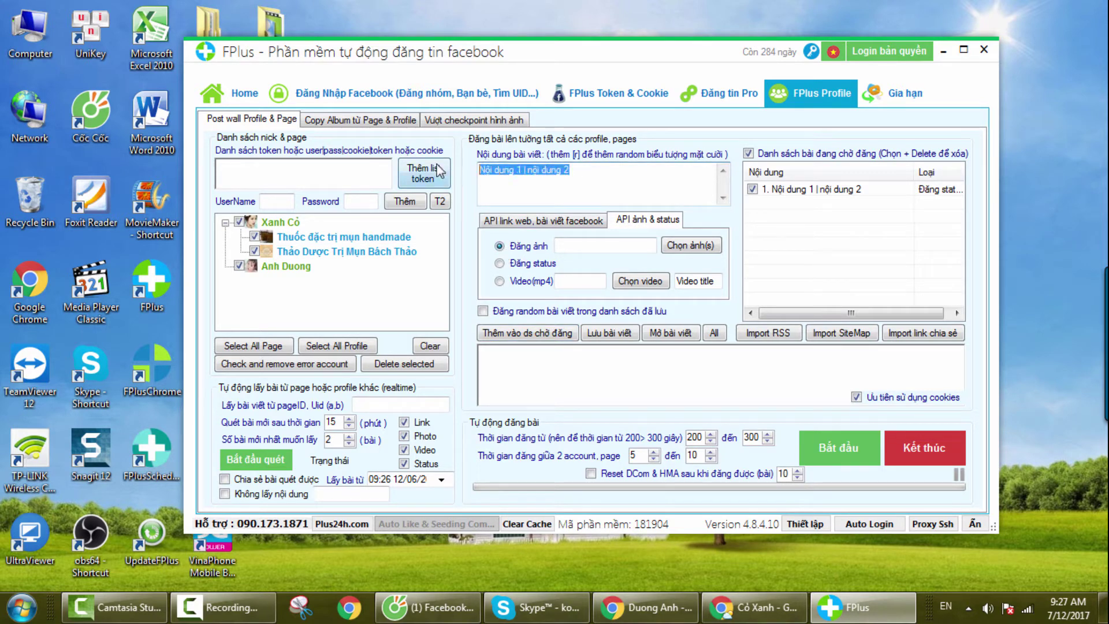
{"action": "type", "text": "đăng anh"}
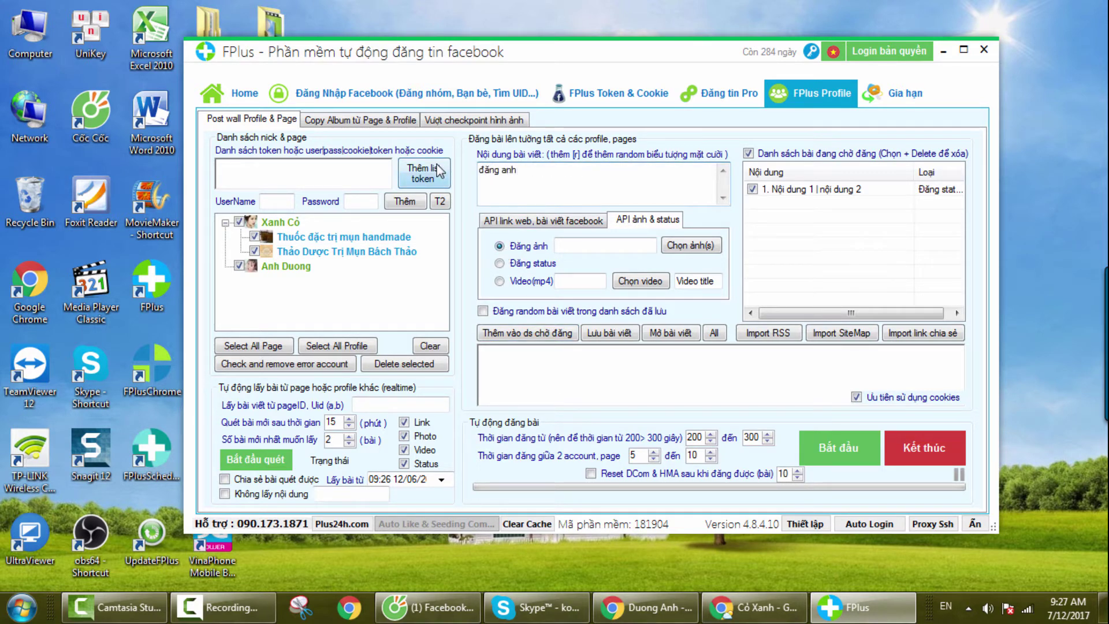
Step: Attach four Sample Pictures images and add the photo post to the pending queue
{"action": "left_click", "coordinate": [692, 245]}
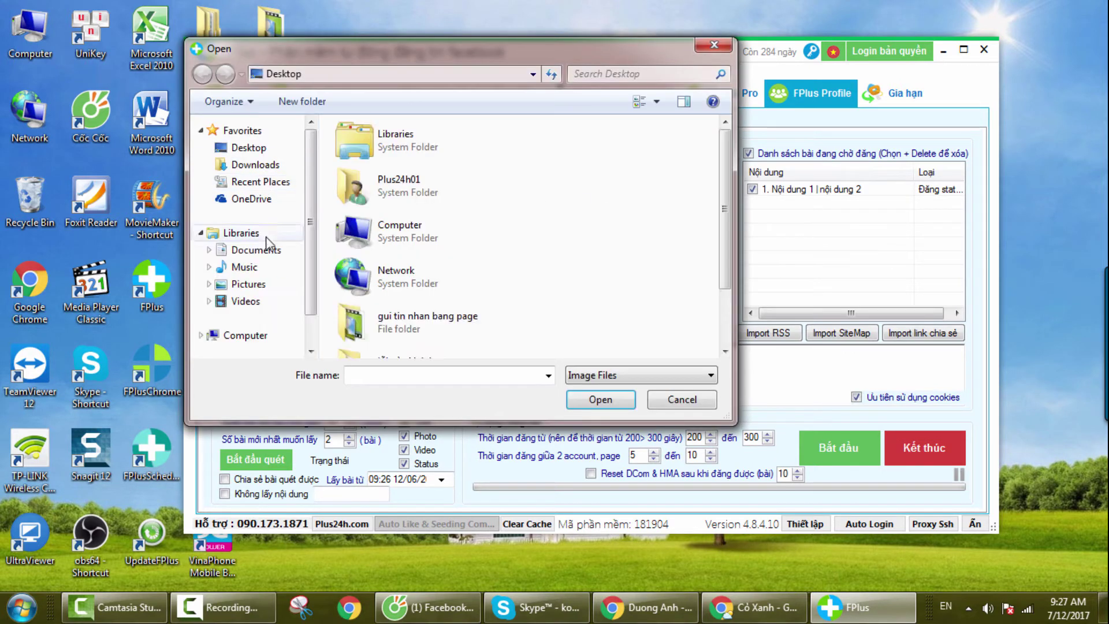
{"action": "left_click", "coordinate": [260, 284]}
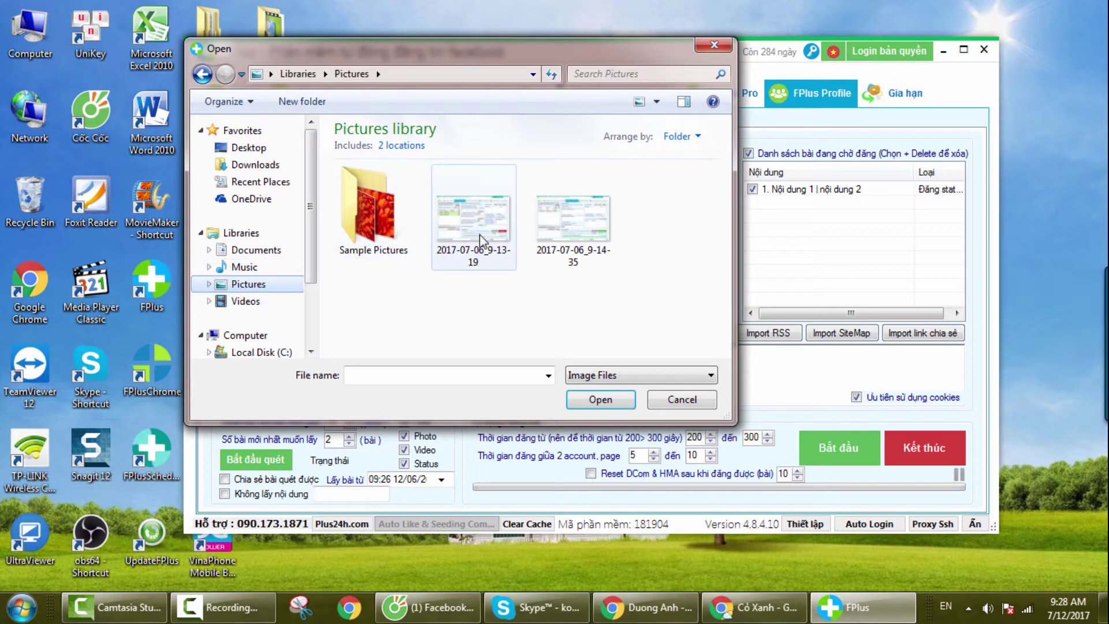
{"action": "double_click", "coordinate": [373, 232]}
{"action": "left_click", "coordinate": [601, 213]}
{"action": "left_click", "coordinate": [664, 208], "text": "ctrl"}
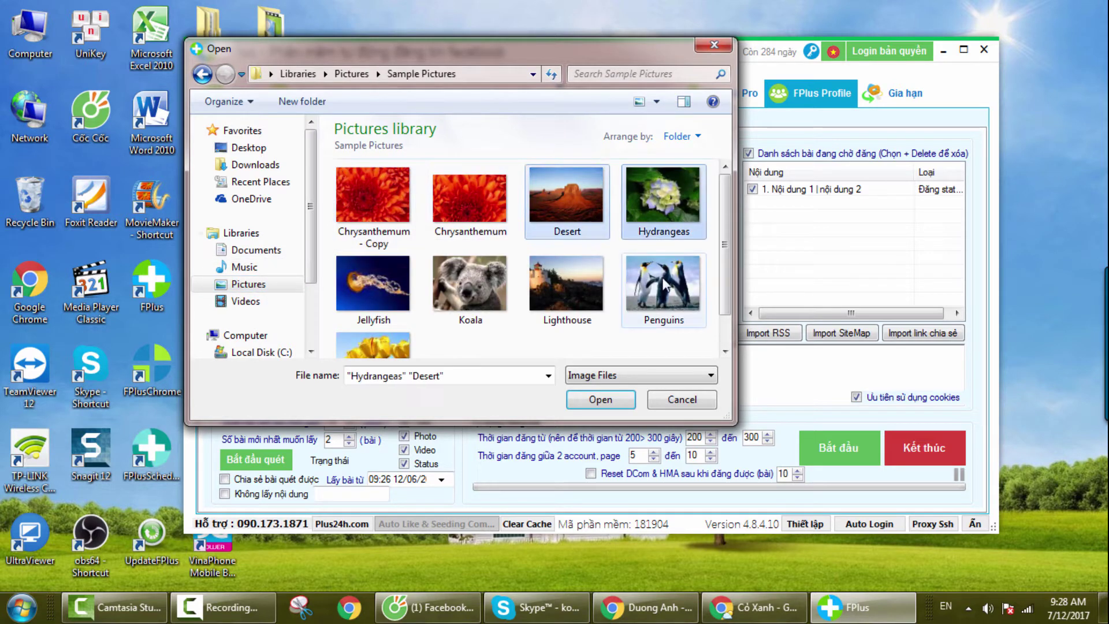
{"action": "left_click", "coordinate": [665, 292], "text": "ctrl"}
{"action": "left_click", "coordinate": [585, 316], "text": "ctrl"}
{"action": "left_click", "coordinate": [601, 400]}
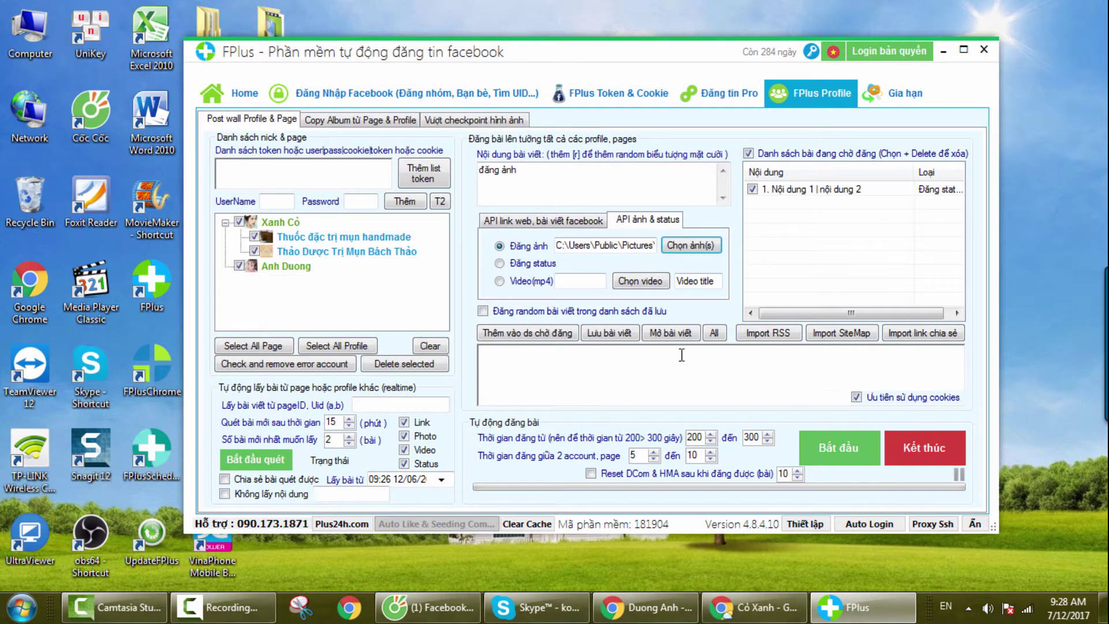
{"action": "left_click", "coordinate": [549, 338]}
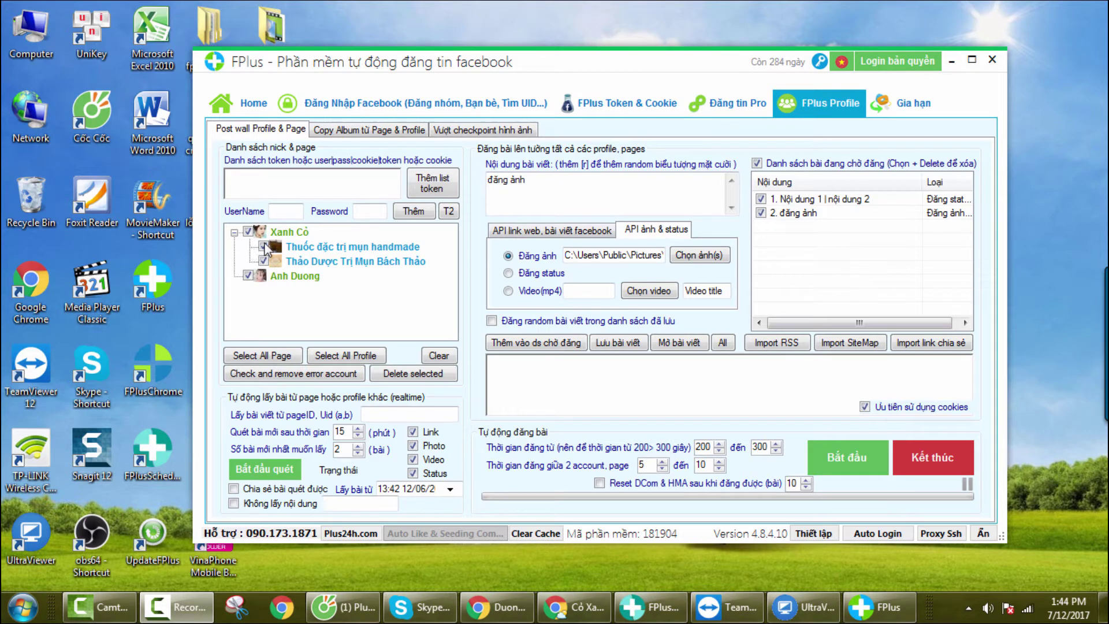
Step: Uncheck both pages under the first profile and start posting with Bắt đầu
{"action": "left_click", "coordinate": [263, 247]}
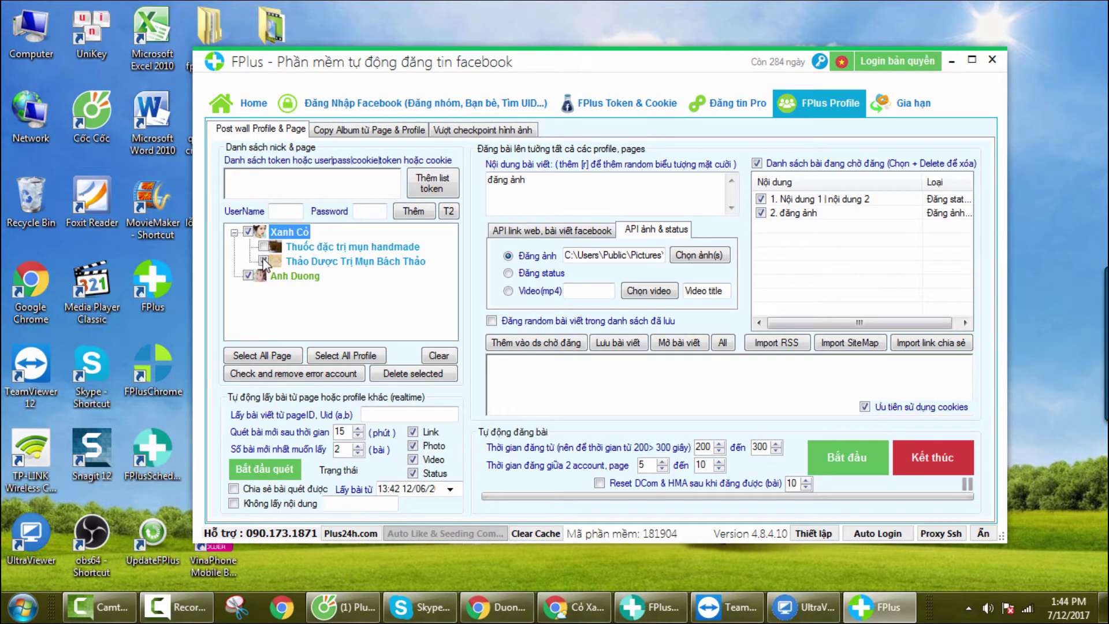
{"action": "left_click", "coordinate": [263, 261]}
{"action": "left_click", "coordinate": [849, 453]}
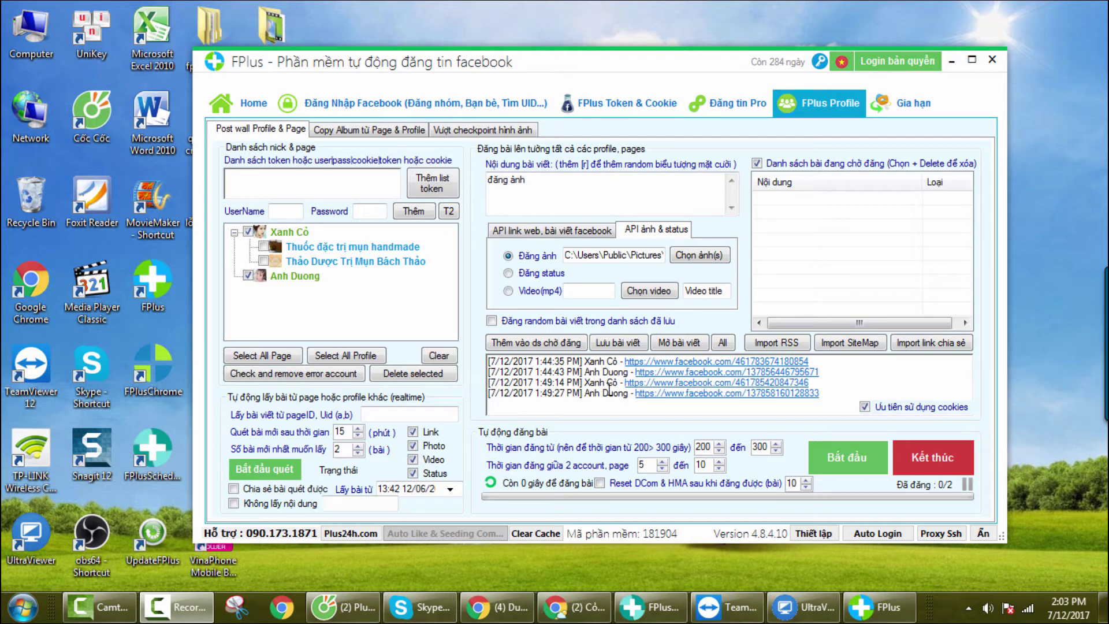
Step: After posting finishes, switch to the second profile's Facebook timeline in Chrome
{"action": "left_click", "coordinate": [500, 607]}
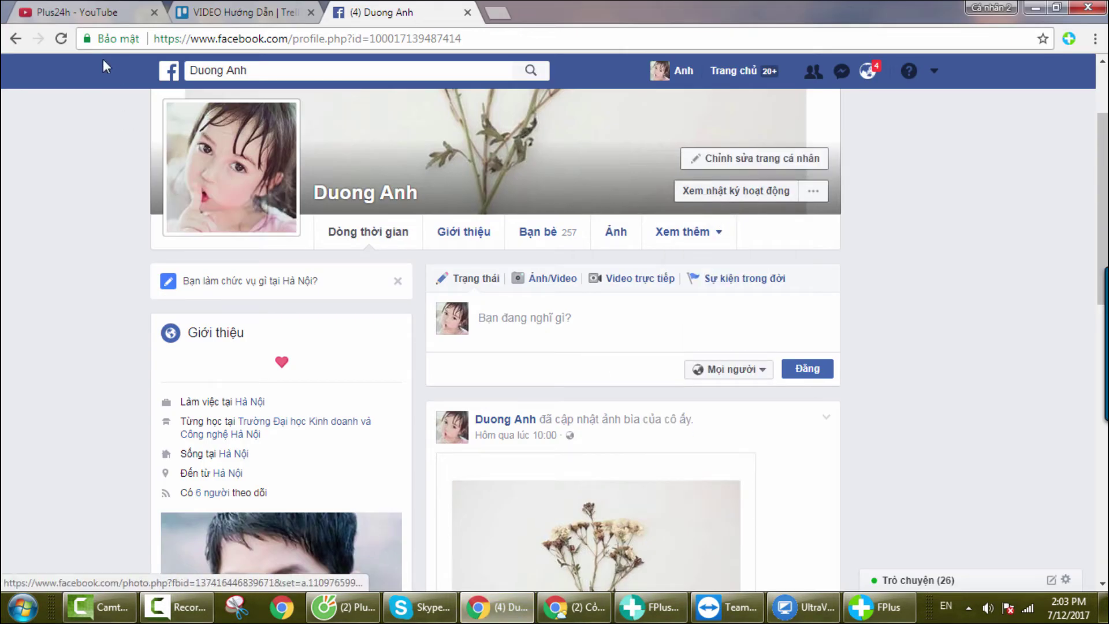
Step: Reload the second profile's timeline and locate the new 'đăng ảnh' photo and 'Nội dung 1' status posts
{"action": "left_click", "coordinate": [60, 38]}
{"action": "left_click", "coordinate": [688, 232]}
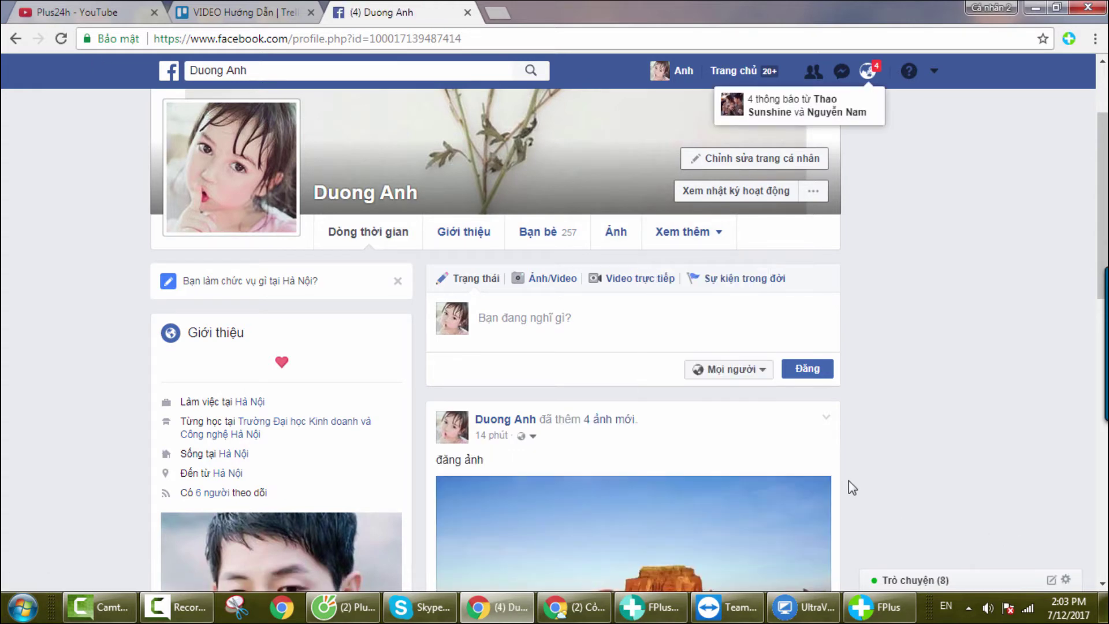
{"action": "scroll", "coordinate": [848, 481], "scroll_direction": "down", "scroll_amount": 1}
{"action": "scroll", "coordinate": [848, 481], "scroll_direction": "down", "scroll_amount": 4}
{"action": "scroll", "coordinate": [599, 382], "scroll_direction": "up", "scroll_amount": 3}
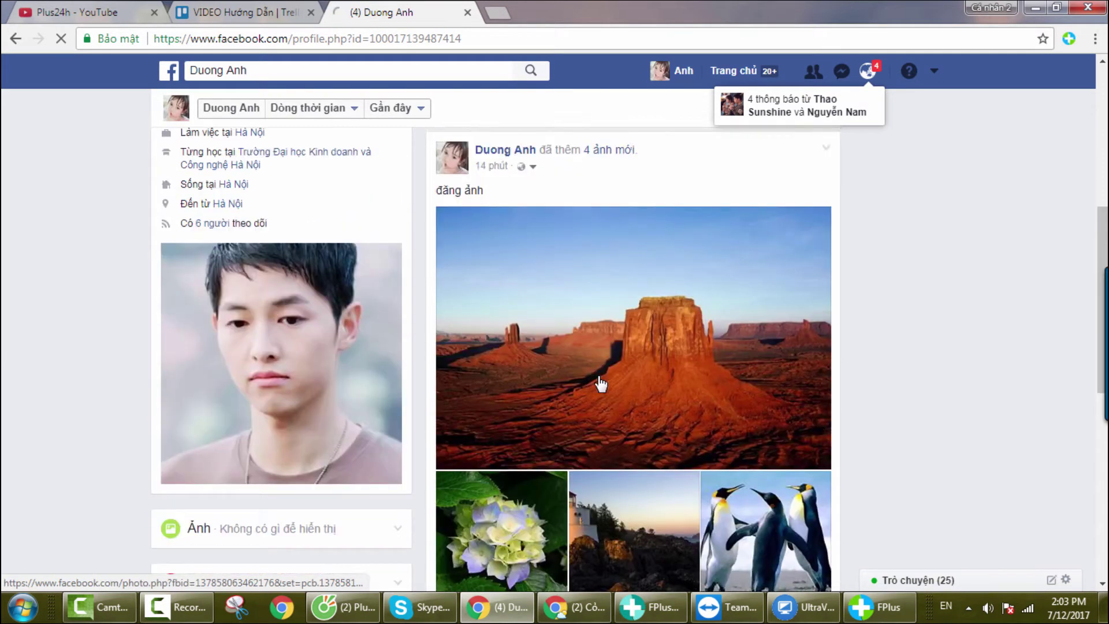
{"action": "scroll", "coordinate": [471, 359], "scroll_direction": "down", "scroll_amount": 7}
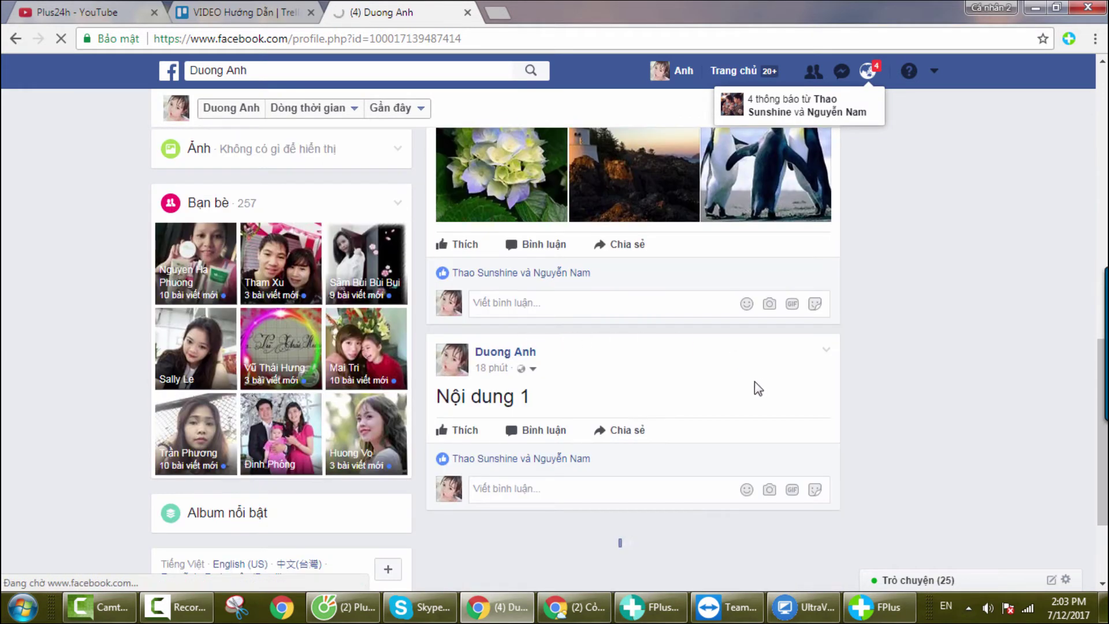
{"action": "triple_click", "coordinate": [546, 394]}
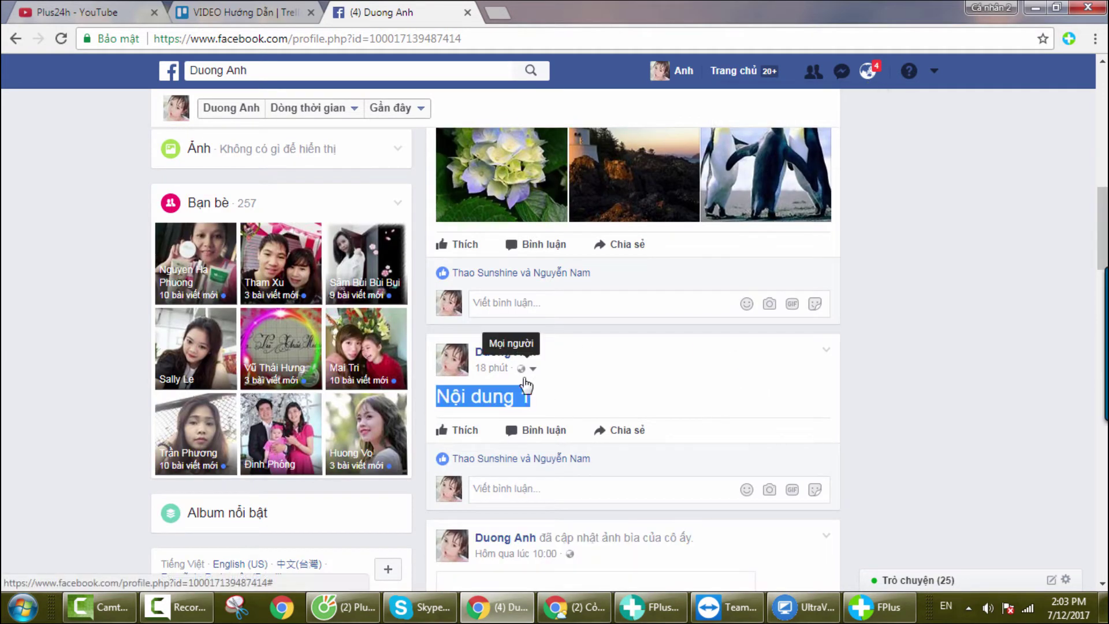
{"action": "left_click", "coordinate": [672, 388]}
{"action": "scroll", "coordinate": [612, 353], "scroll_direction": "up", "scroll_amount": 6}
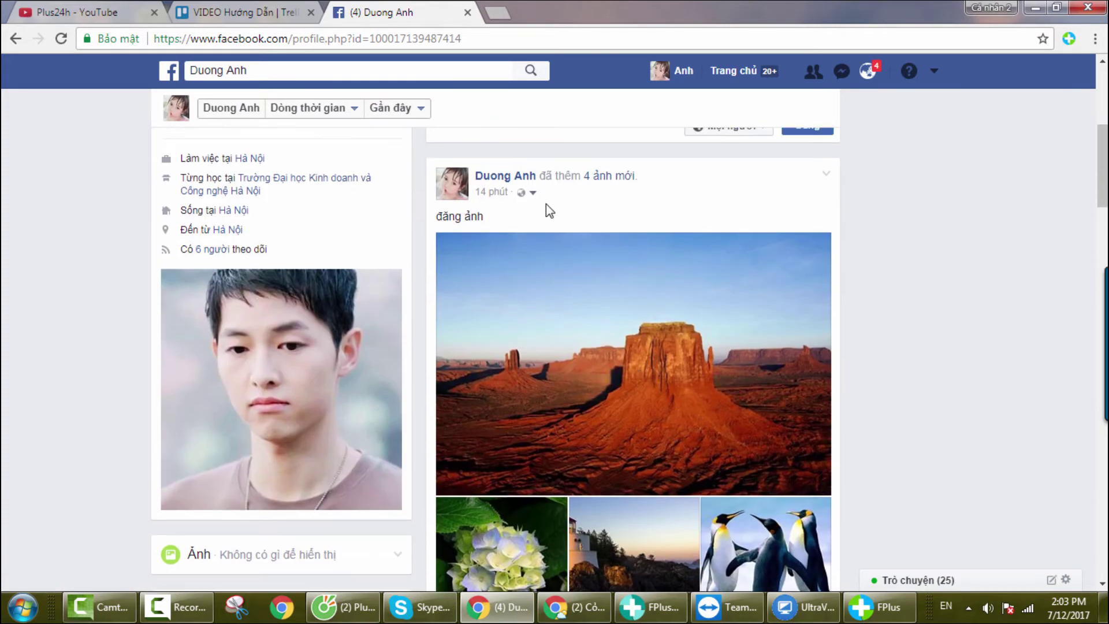
{"action": "scroll", "coordinate": [599, 218], "scroll_direction": "down", "scroll_amount": 4}
{"action": "scroll", "coordinate": [688, 265], "scroll_direction": "up", "scroll_amount": 1}
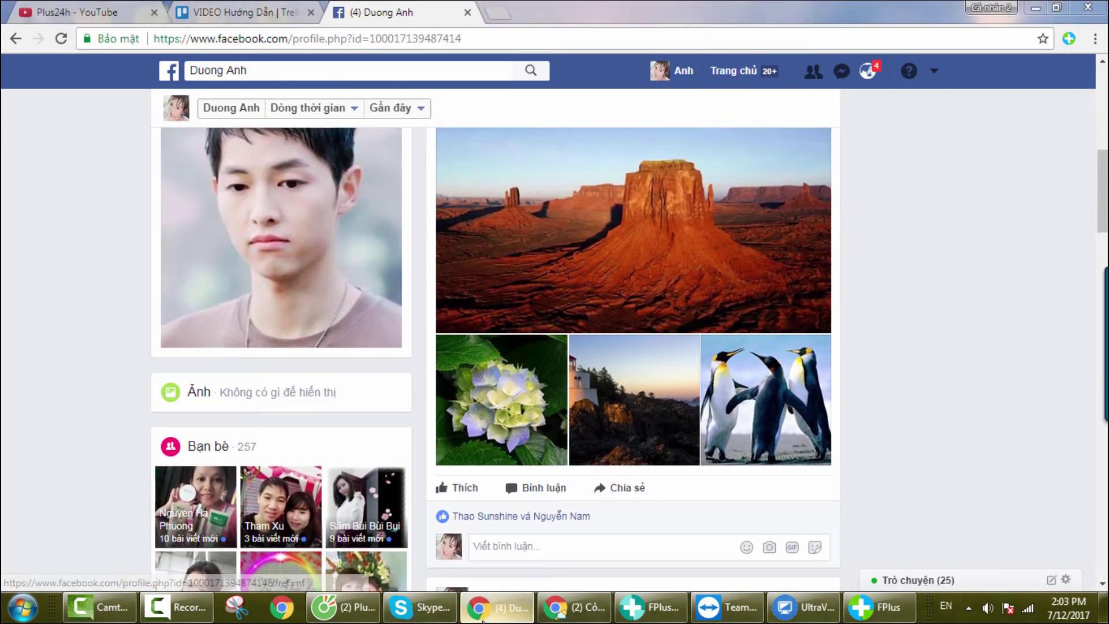
{"action": "left_click", "coordinate": [483, 607]}
Step: Reload the first profile's timeline to confirm its new posts, then minimize Chrome
{"action": "left_click", "coordinate": [575, 607]}
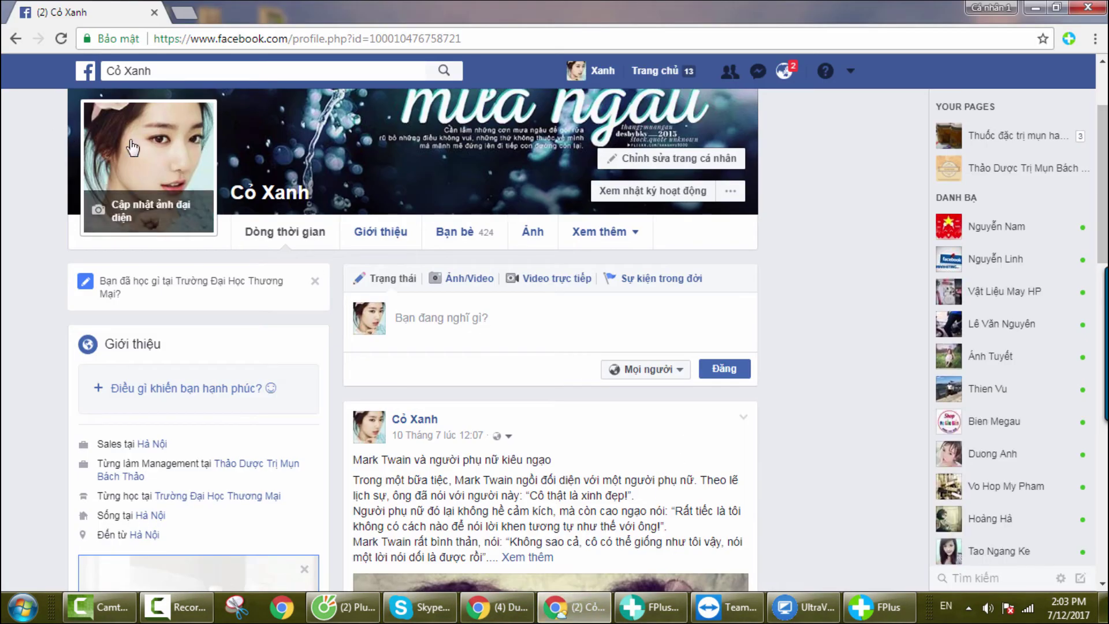
{"action": "left_click", "coordinate": [61, 39]}
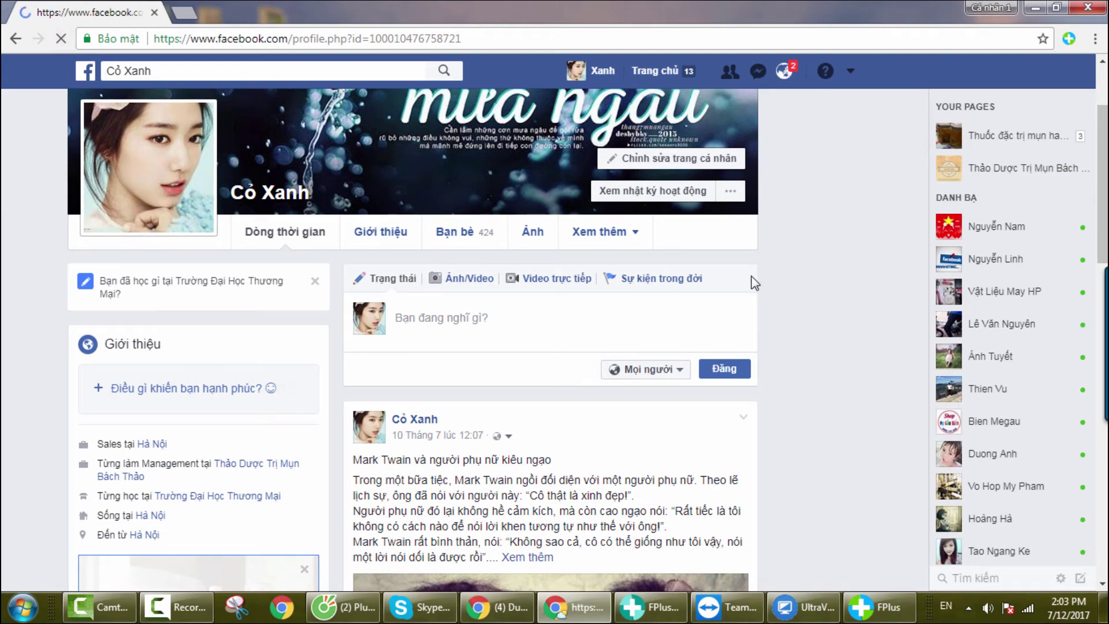
{"action": "scroll", "coordinate": [751, 347], "scroll_direction": "down", "scroll_amount": 4}
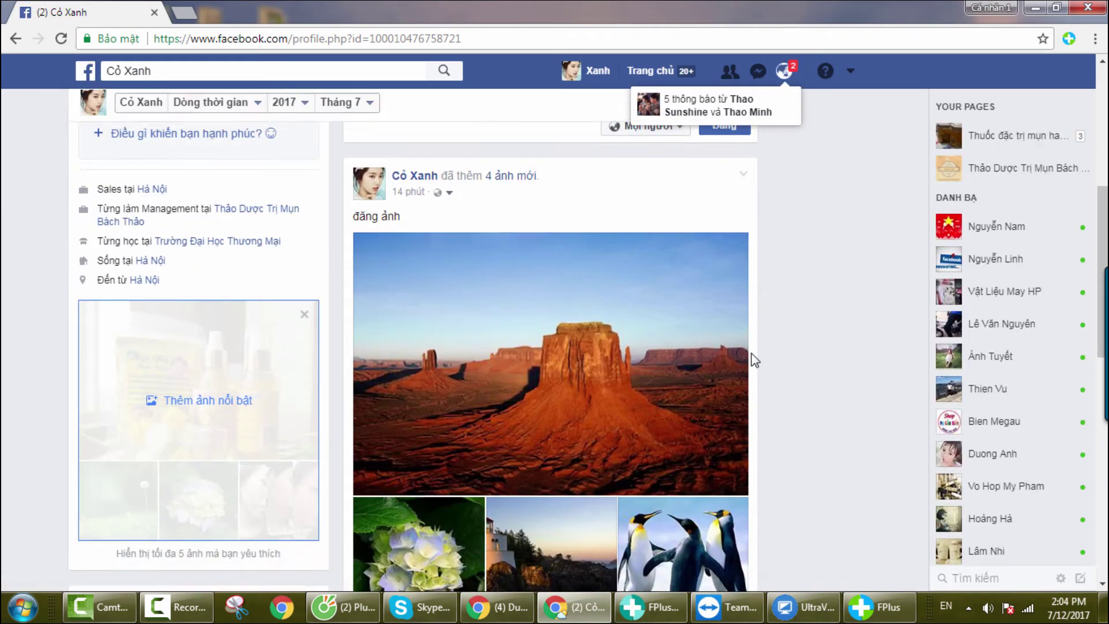
{"action": "scroll", "coordinate": [754, 360], "scroll_direction": "down", "scroll_amount": 10}
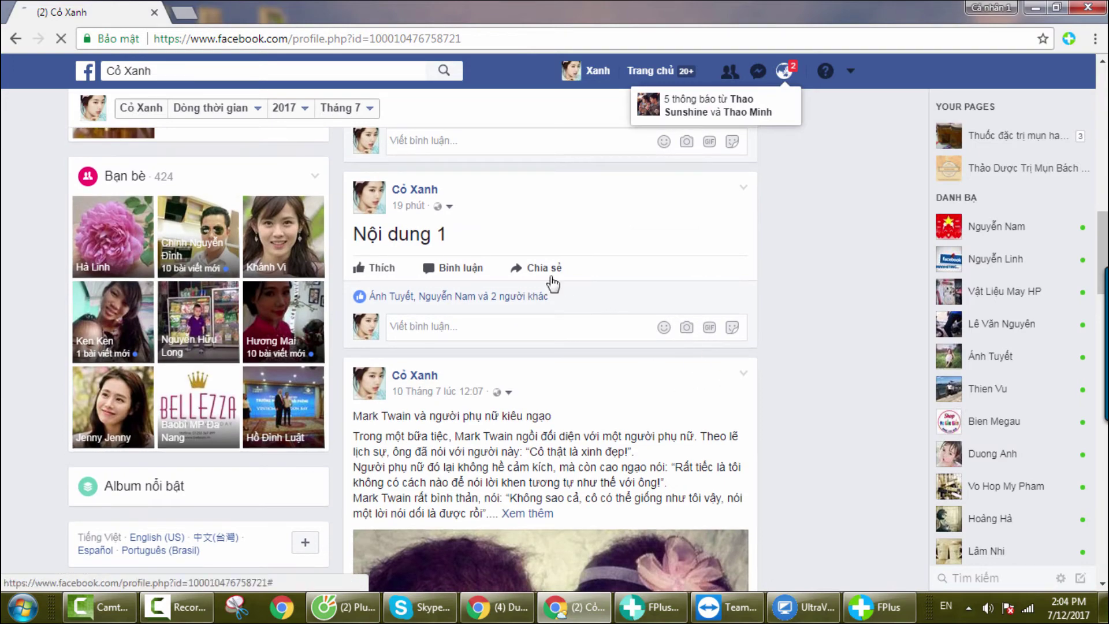
{"action": "left_click", "coordinate": [1036, 7]}
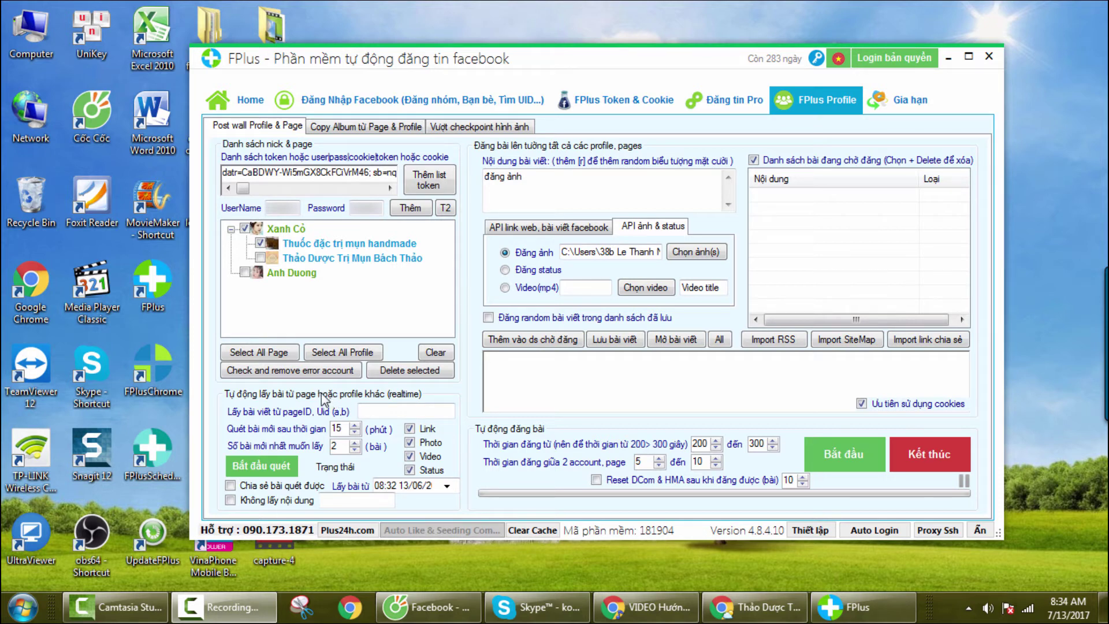
Step: Bring up the Thảo Dược Trị Mụn Bách Thảo Facebook page in Chrome
{"action": "left_click", "coordinate": [383, 411]}
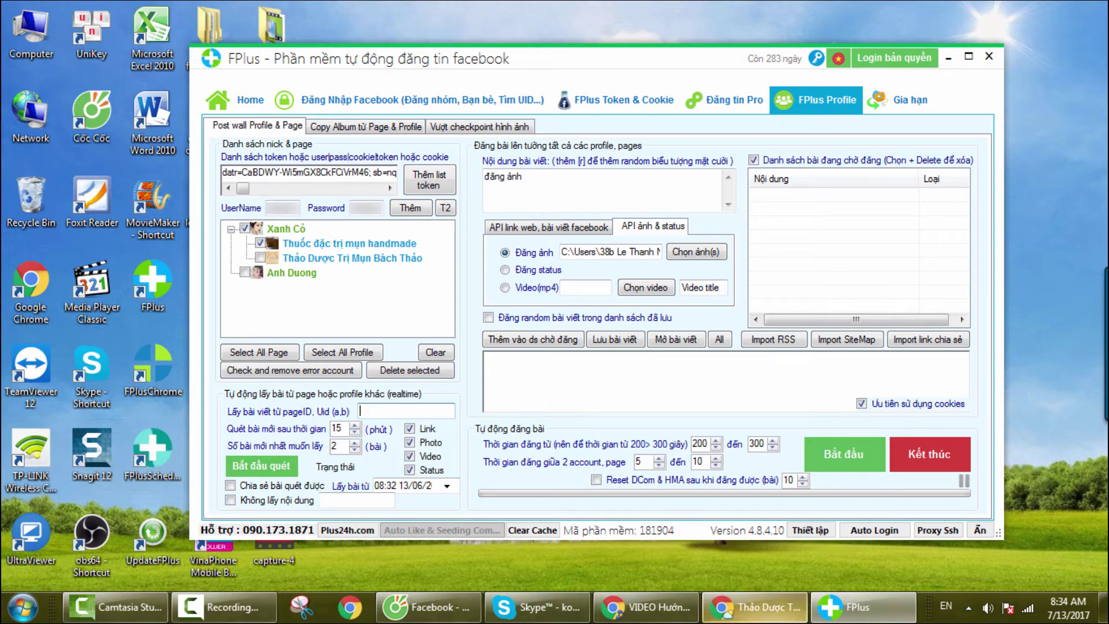
{"action": "left_click", "coordinate": [751, 607]}
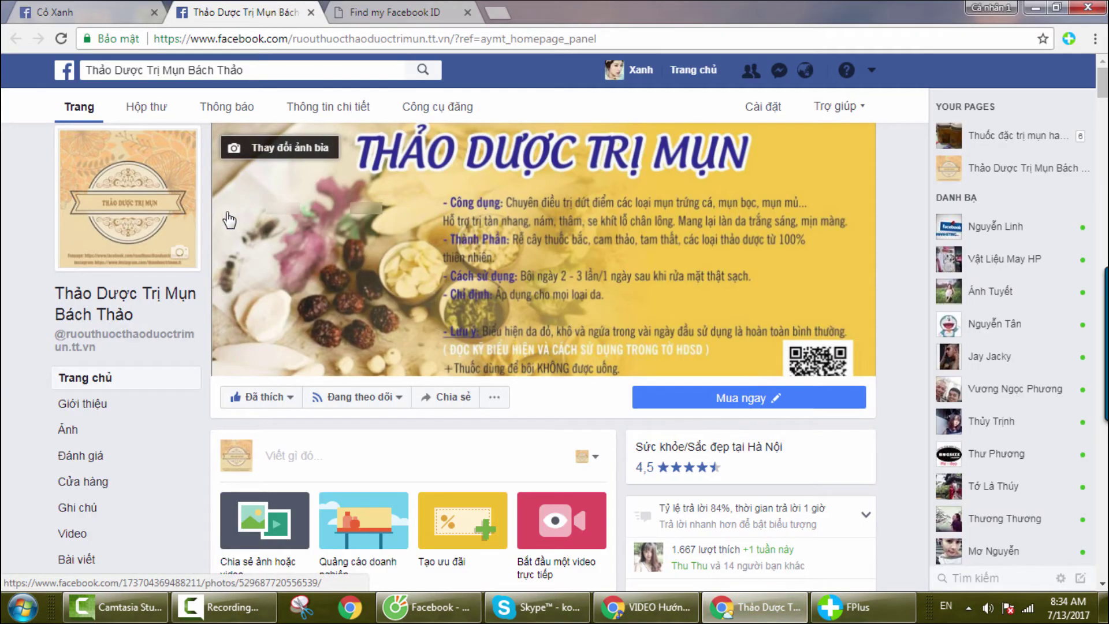
{"action": "scroll", "coordinate": [405, 255], "scroll_direction": "down", "scroll_amount": 3}
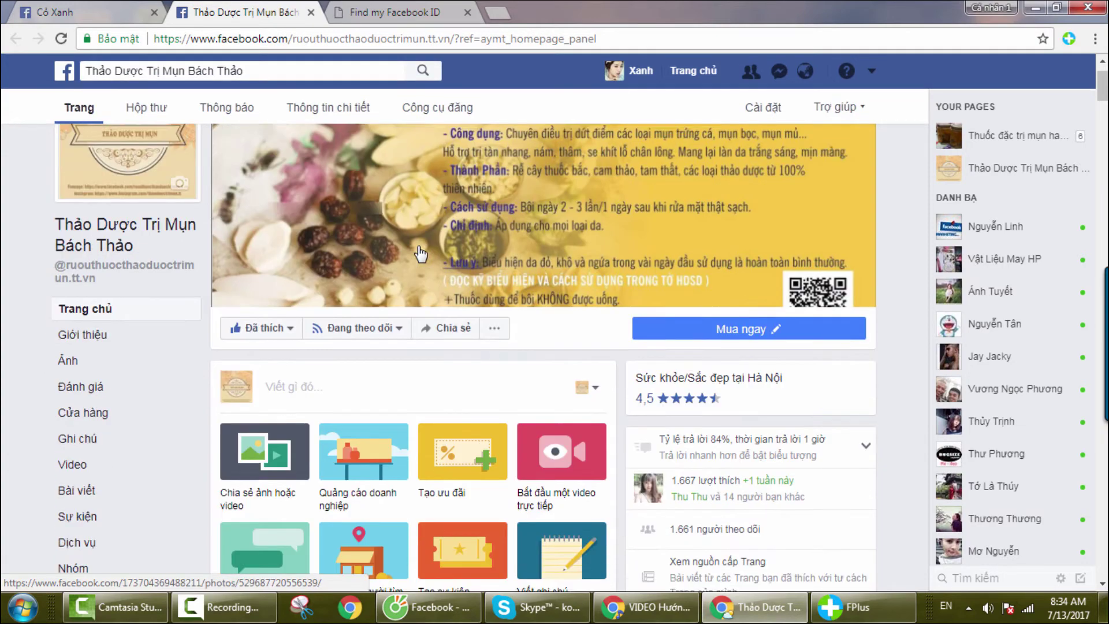
{"action": "scroll", "coordinate": [185, 223], "scroll_direction": "up", "scroll_amount": 3}
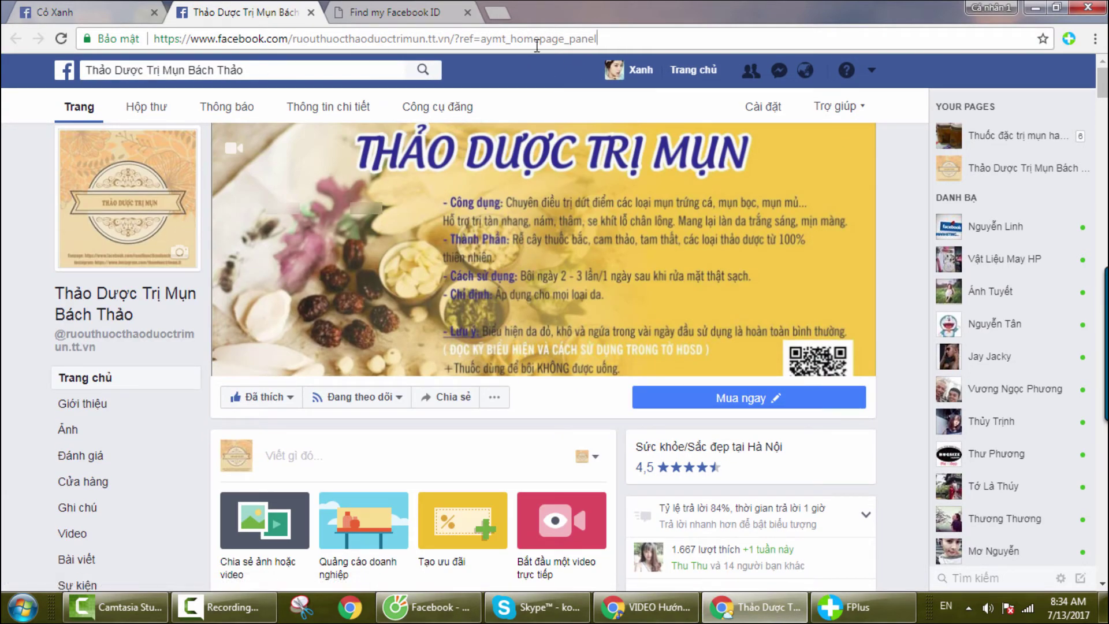
Step: Copy the page's address-bar URL and switch to the Find my Facebook ID site
{"action": "left_click_drag", "start_coordinate": [597, 39], "coordinate": [138, 46]}
{"action": "right_click", "coordinate": [255, 38]}
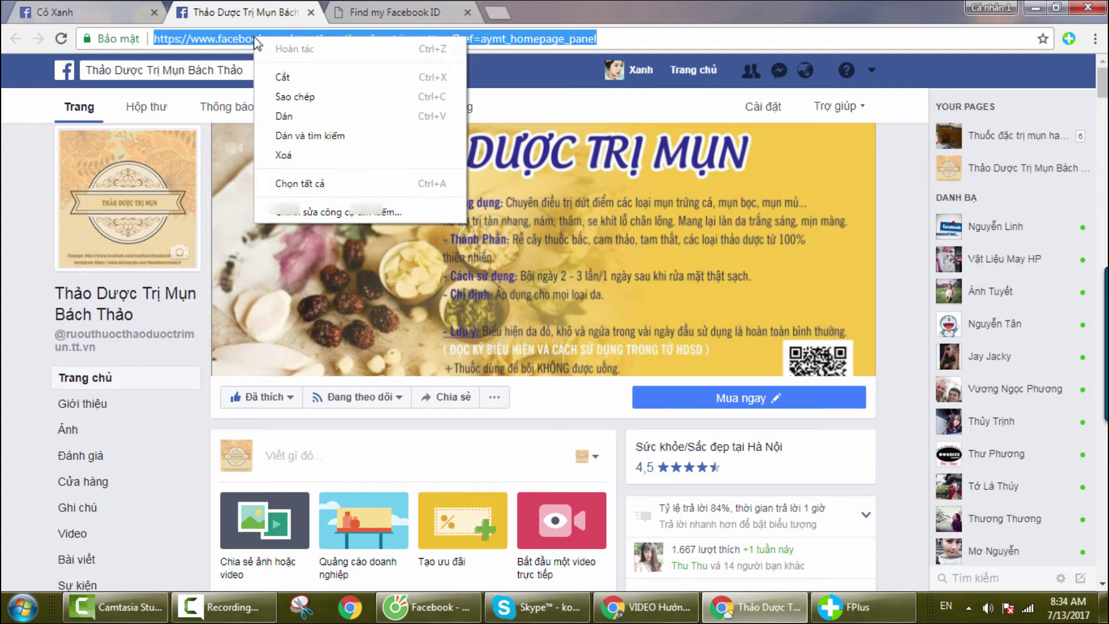
{"action": "left_click", "coordinate": [289, 97]}
{"action": "left_click", "coordinate": [370, 12]}
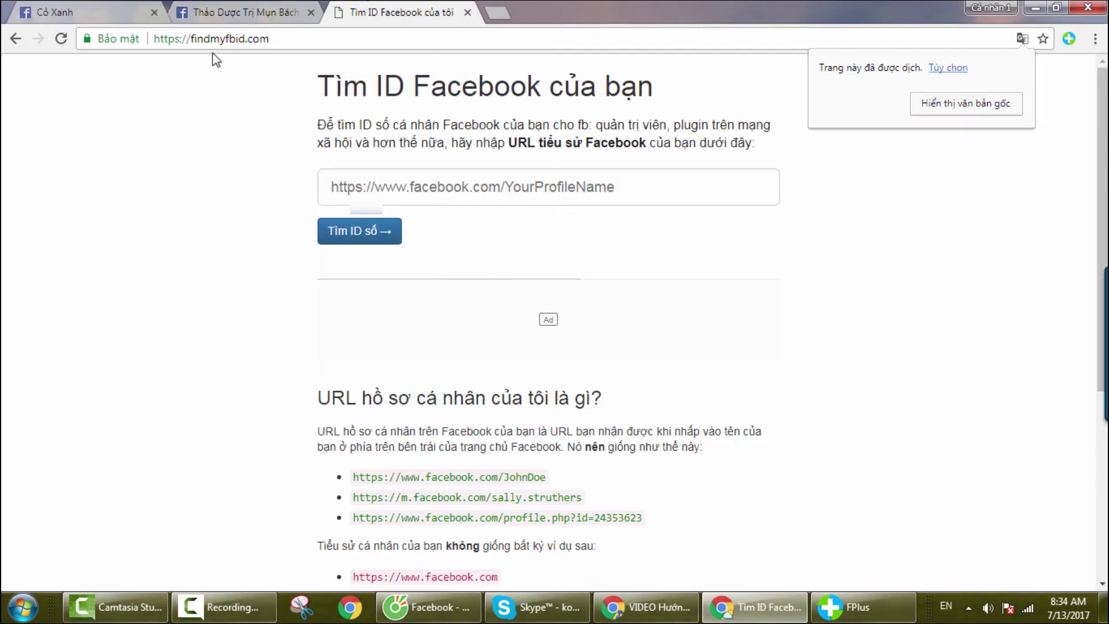
{"action": "left_click", "coordinate": [434, 187]}
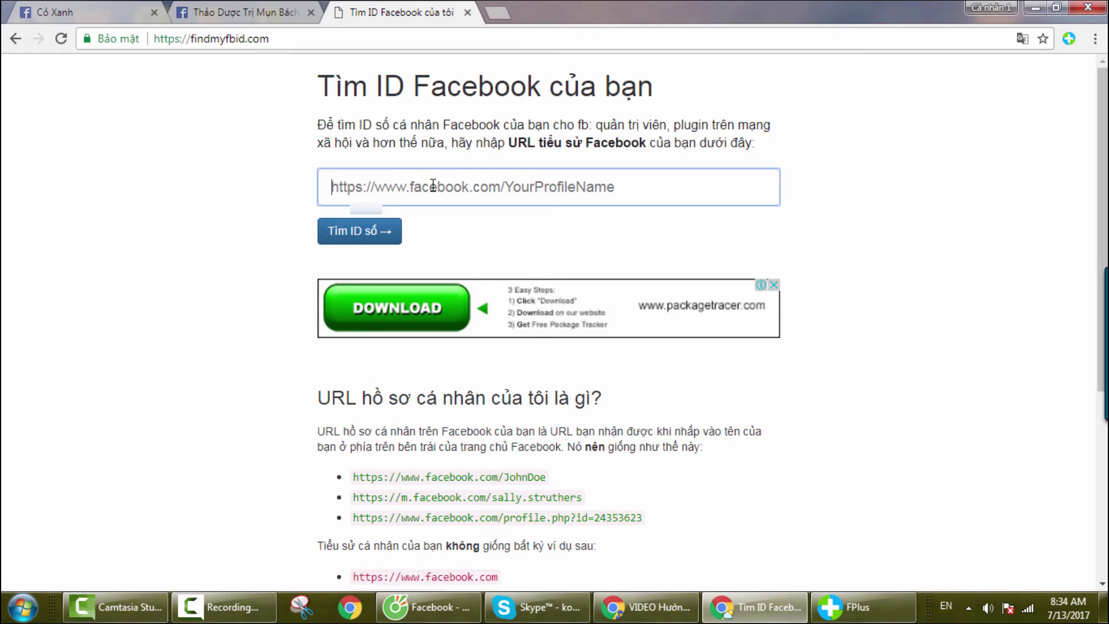
{"action": "right_click", "coordinate": [434, 186]}
{"action": "left_click", "coordinate": [491, 285]}
{"action": "left_click", "coordinate": [367, 234]}
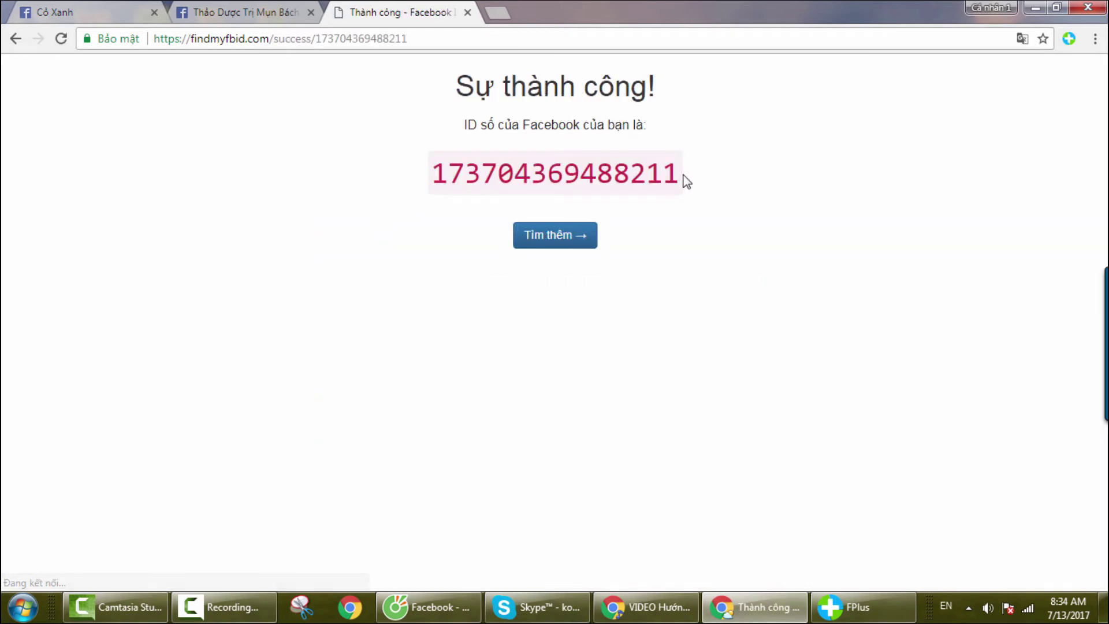
{"action": "left_click_drag", "start_coordinate": [677, 173], "coordinate": [396, 183]}
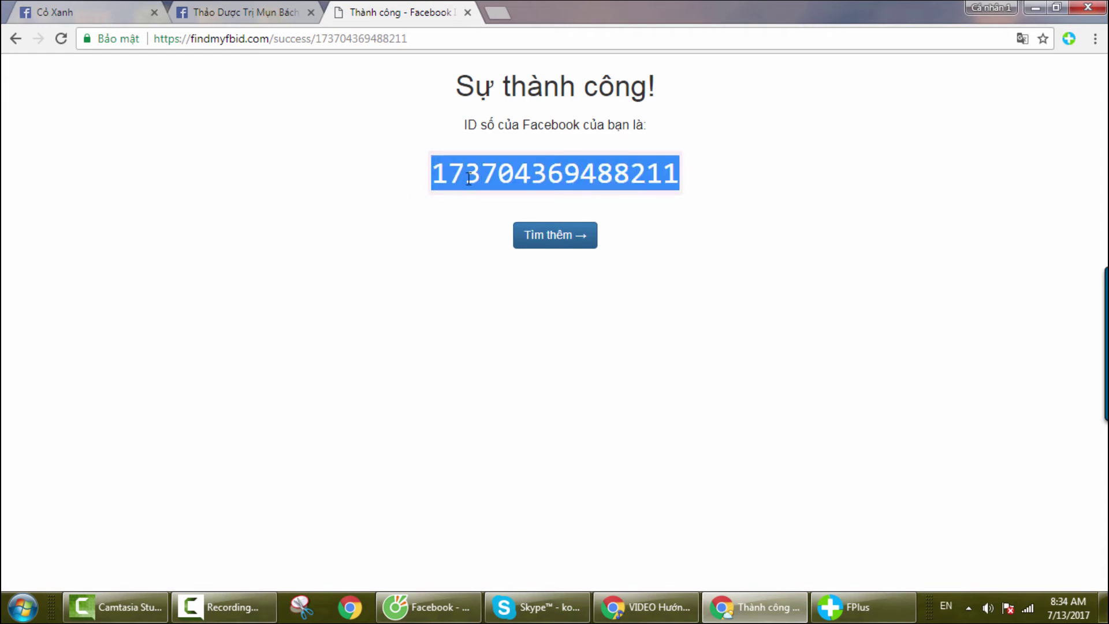
{"action": "right_click", "coordinate": [472, 179]}
{"action": "left_click", "coordinate": [487, 191]}
{"action": "left_click", "coordinate": [1036, 7]}
{"action": "left_click", "coordinate": [388, 406]}
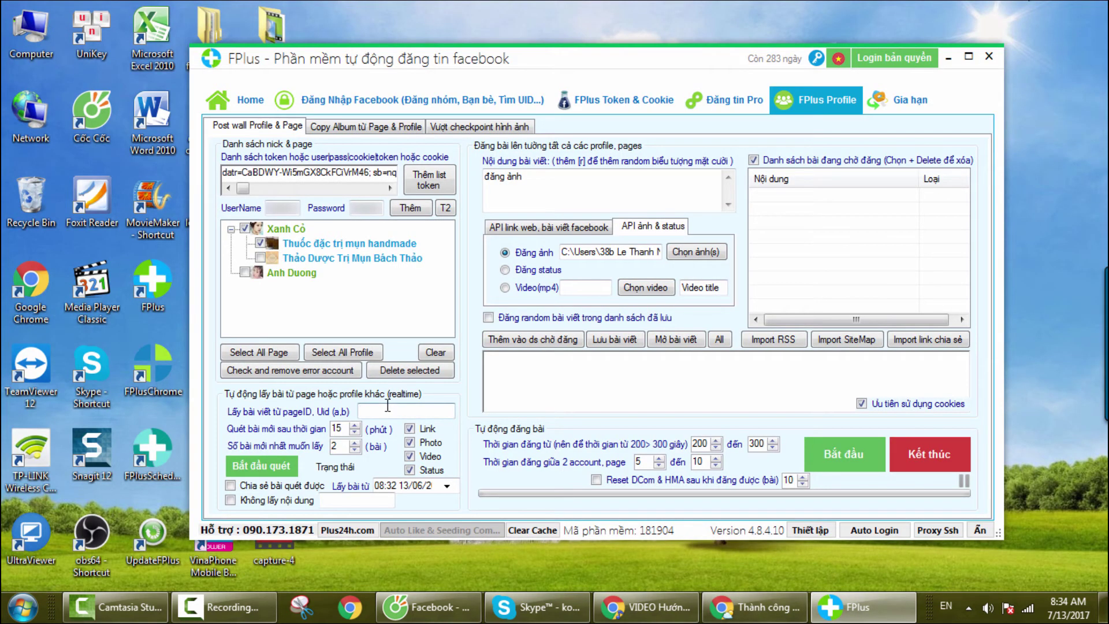
{"action": "key", "text": "ctrl+v"}
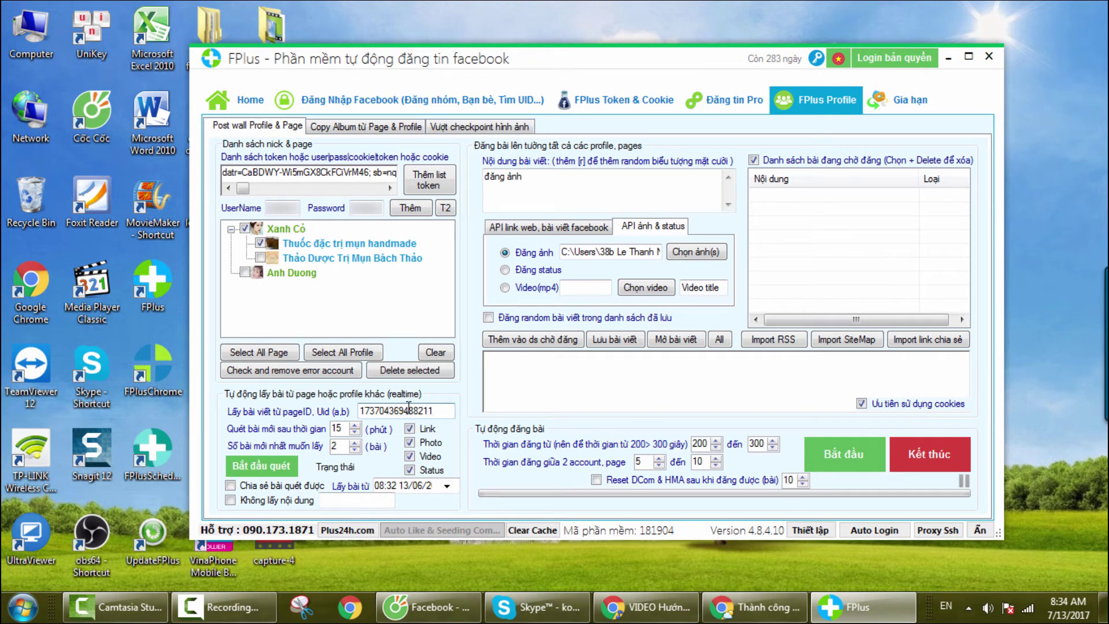